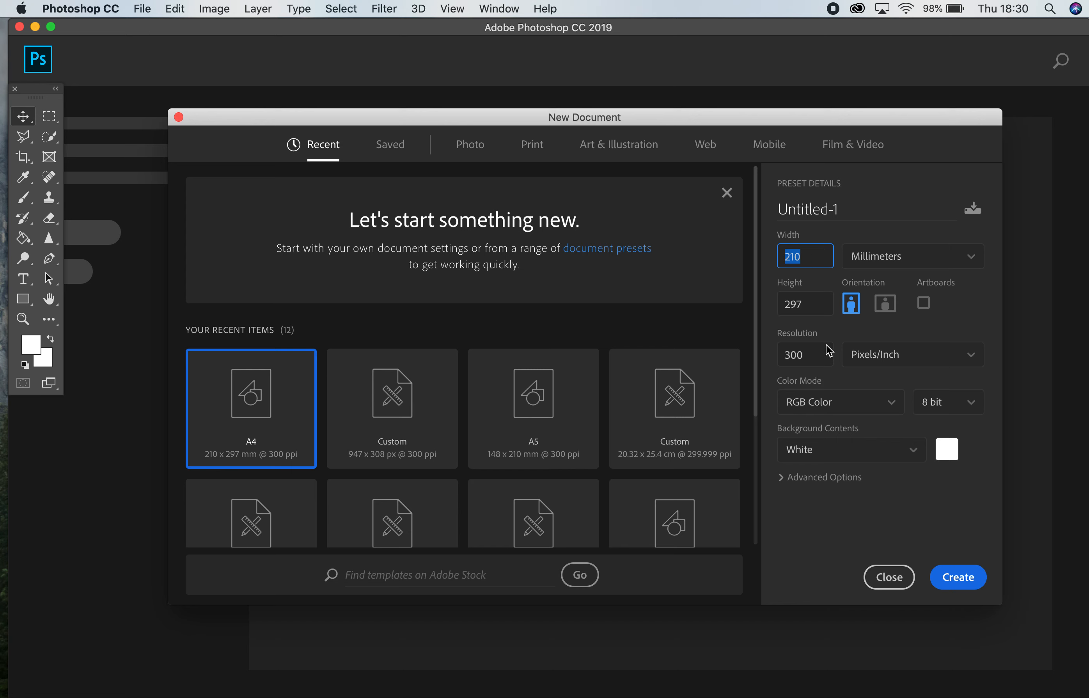
Create a new document 500 by 500 pixels at 300 pixels/inch in RGB Color with a white background
click(915, 261)
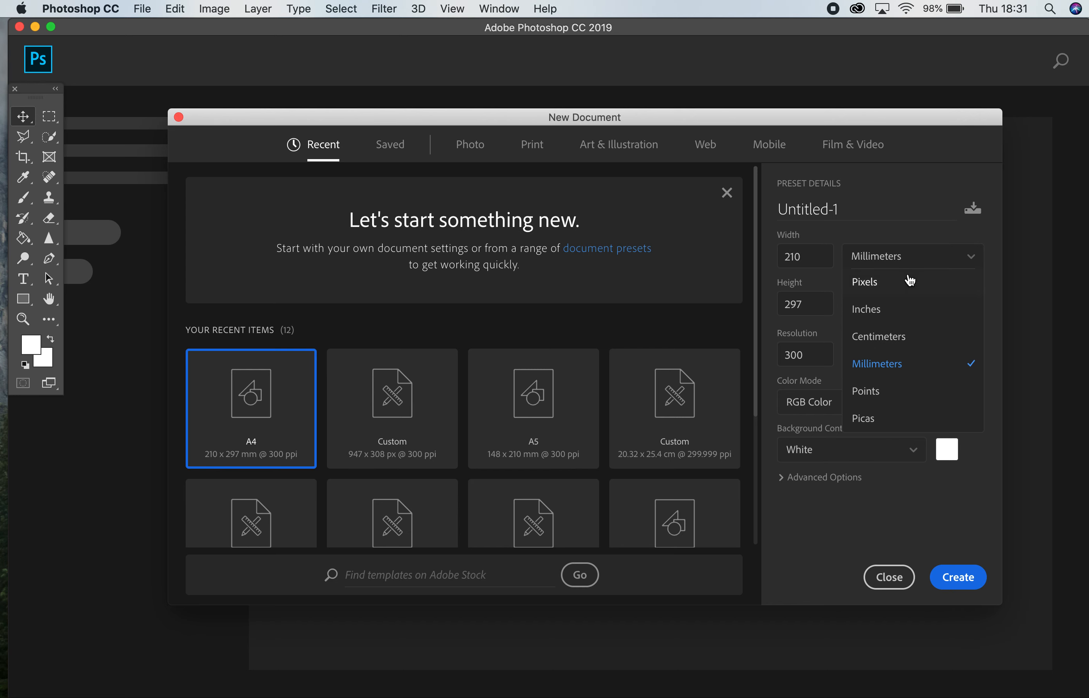
click(910, 280)
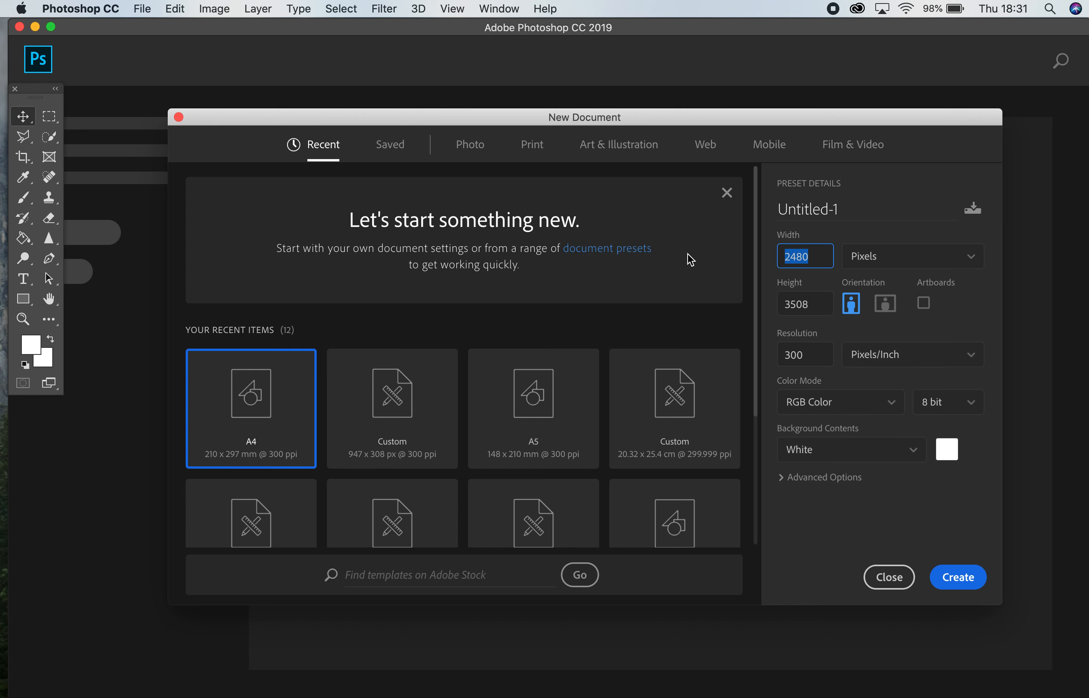
key(BackSpace)
text(500)
key(Tab)
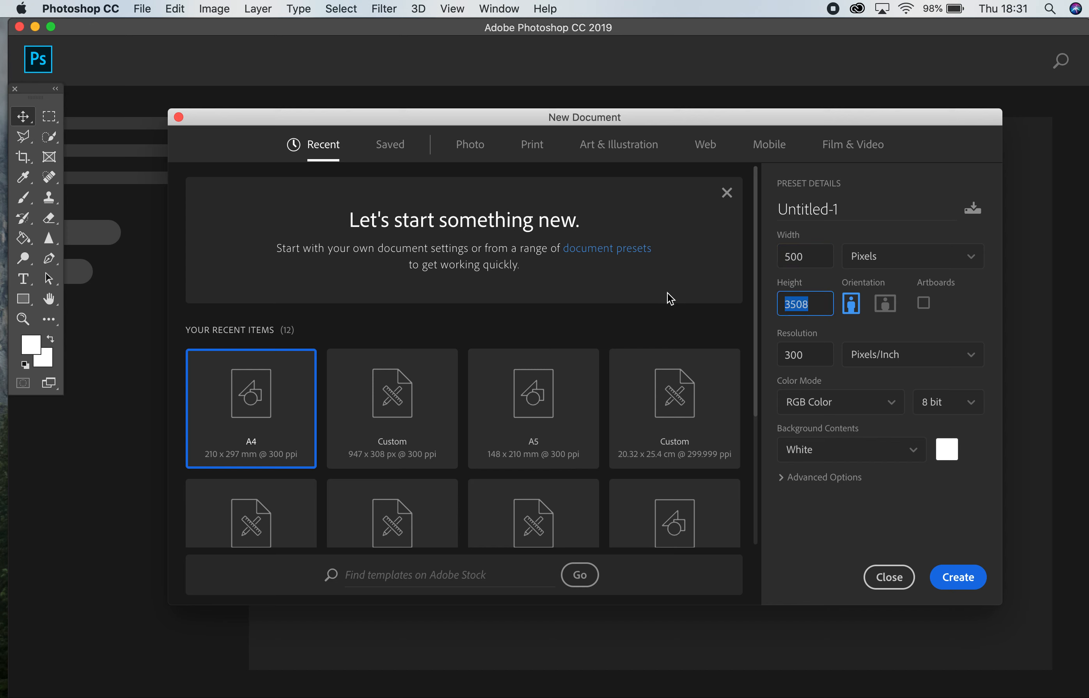
text(500)
drag(818, 350, 775, 358)
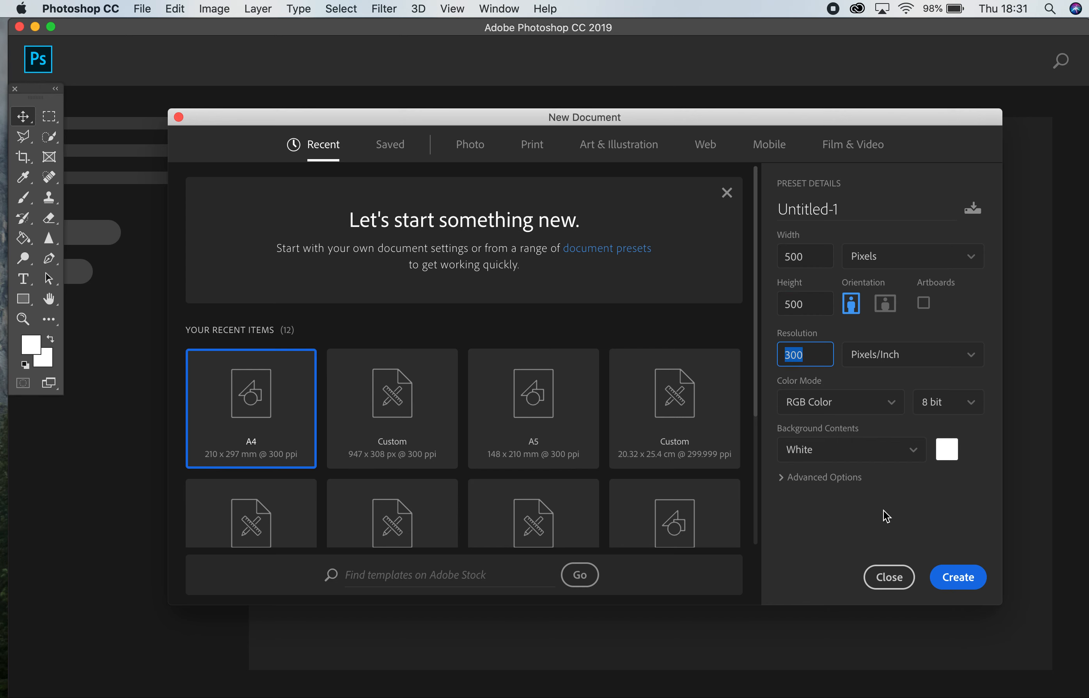
click(901, 389)
click(957, 578)
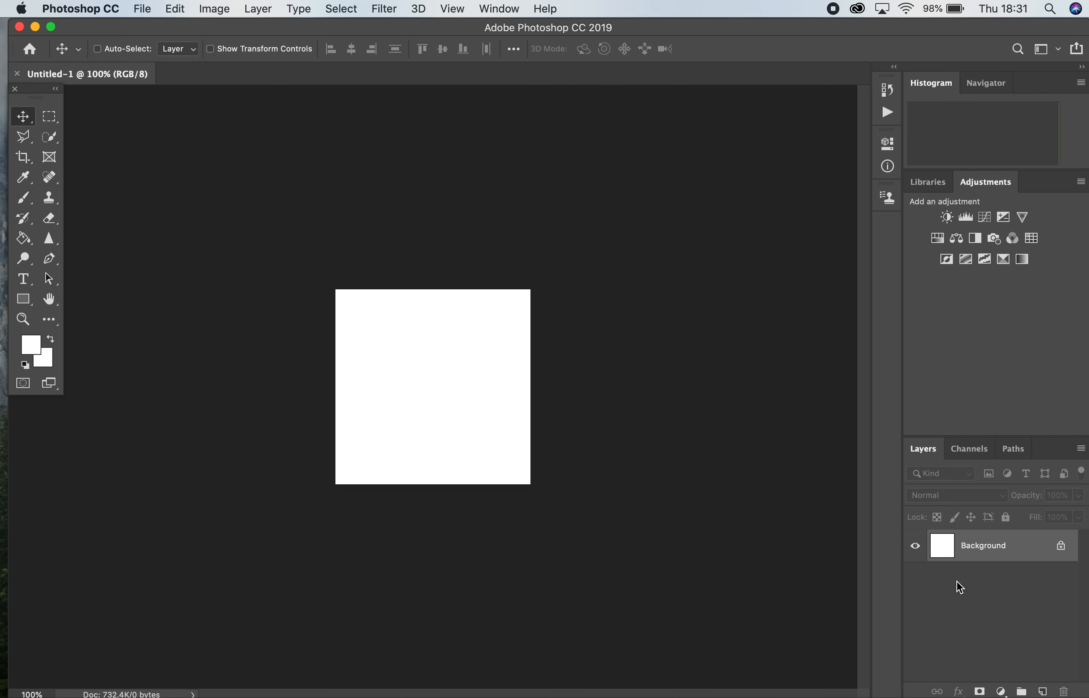
Set the workspace to Photography
key(super+equal)
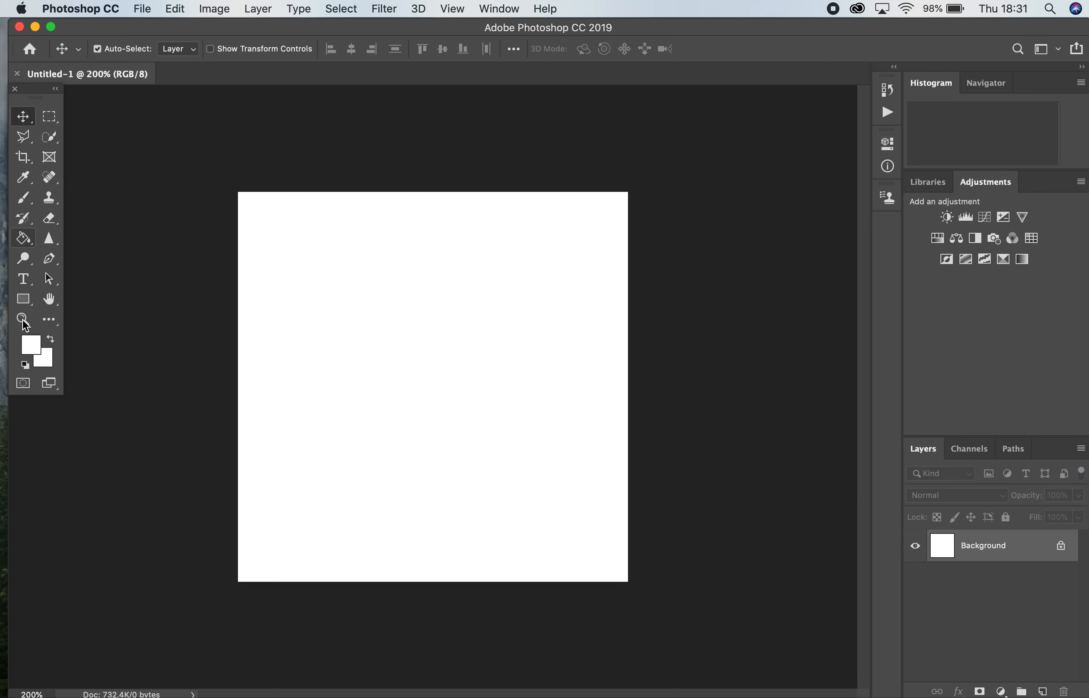
click(484, 8)
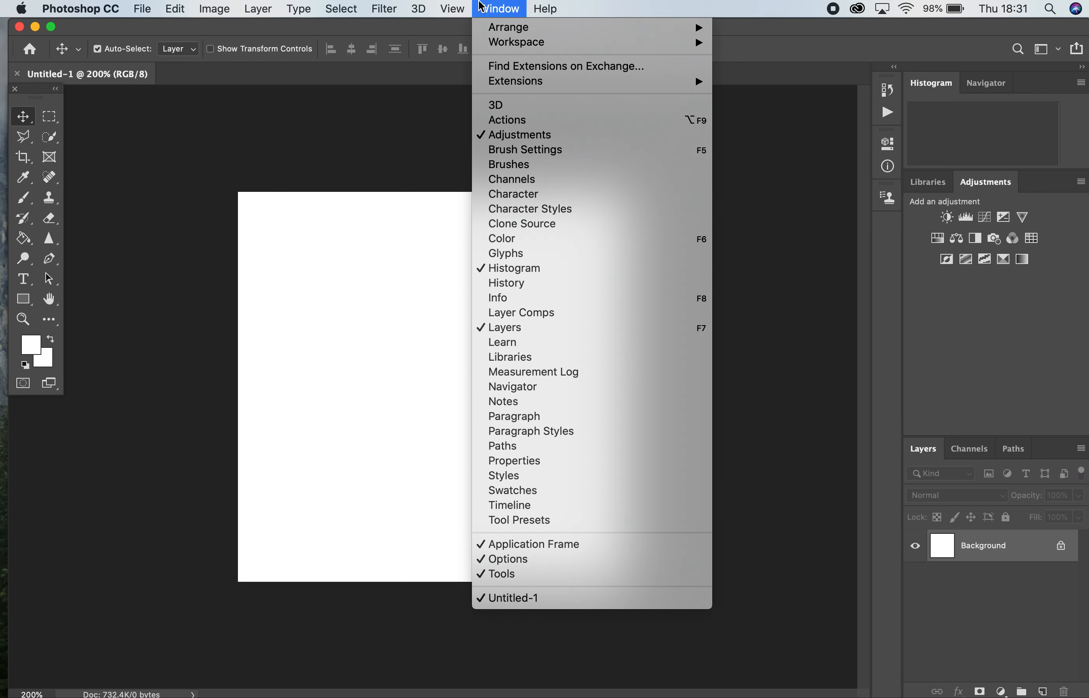
mouse_move(502, 53)
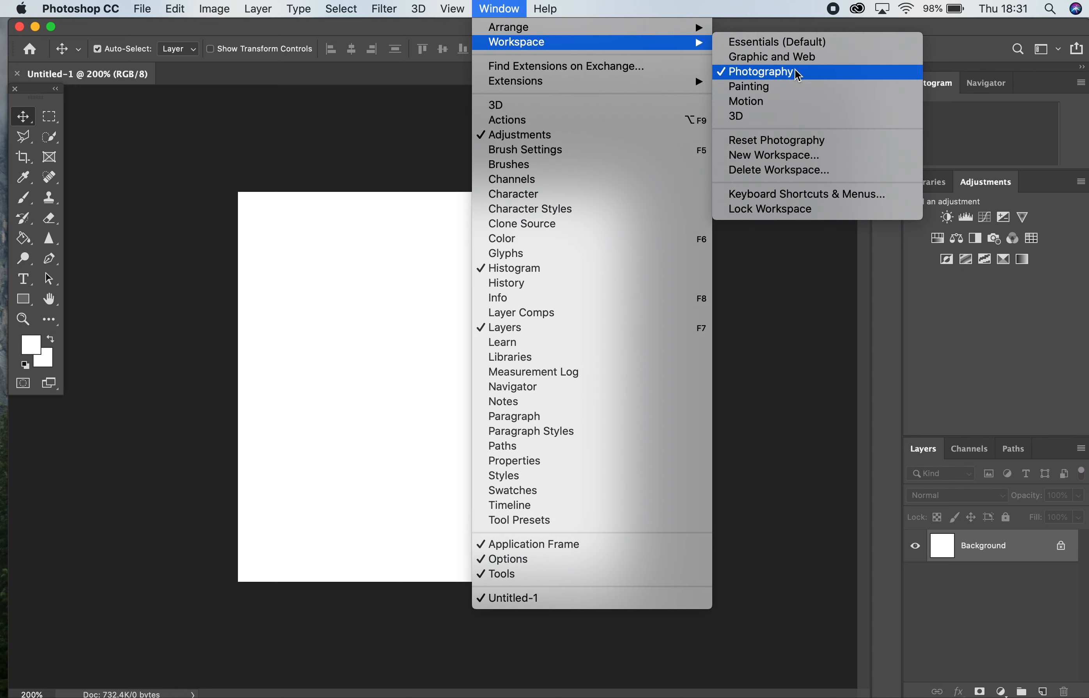
click(808, 72)
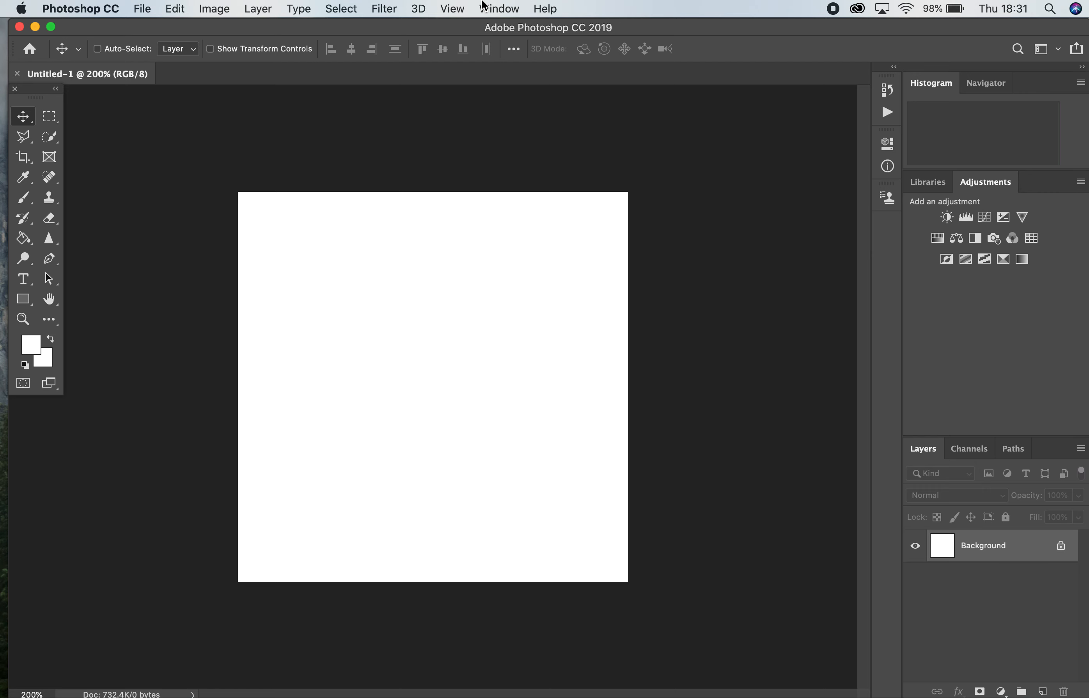
Show the grid over the canvas
key(super+apostrophe)
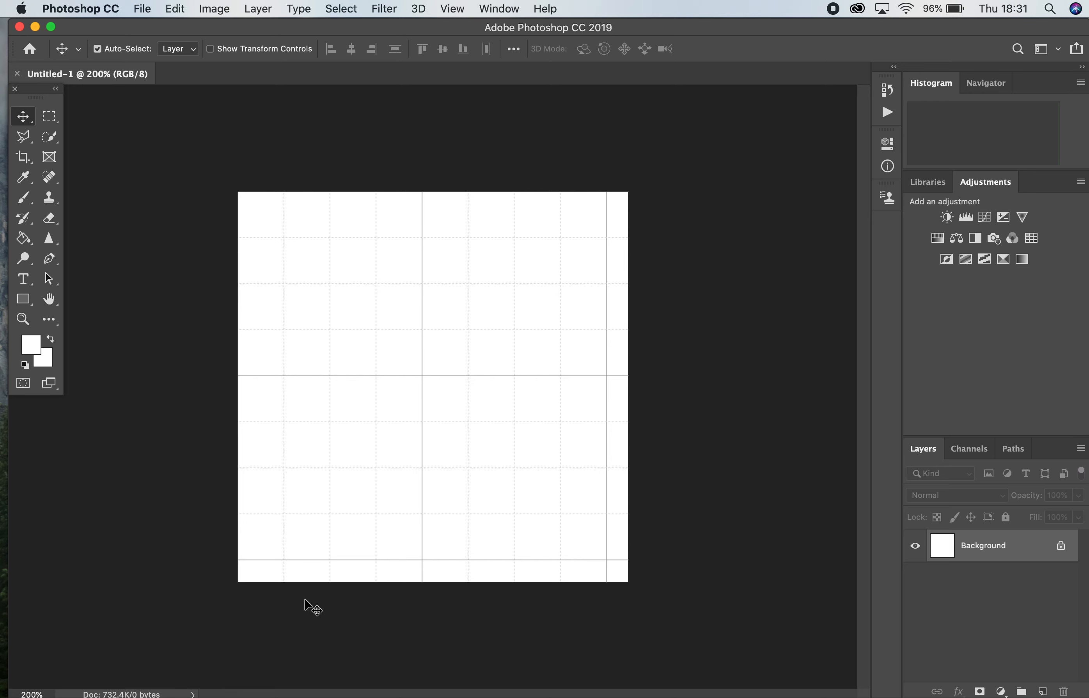
click(512, 6)
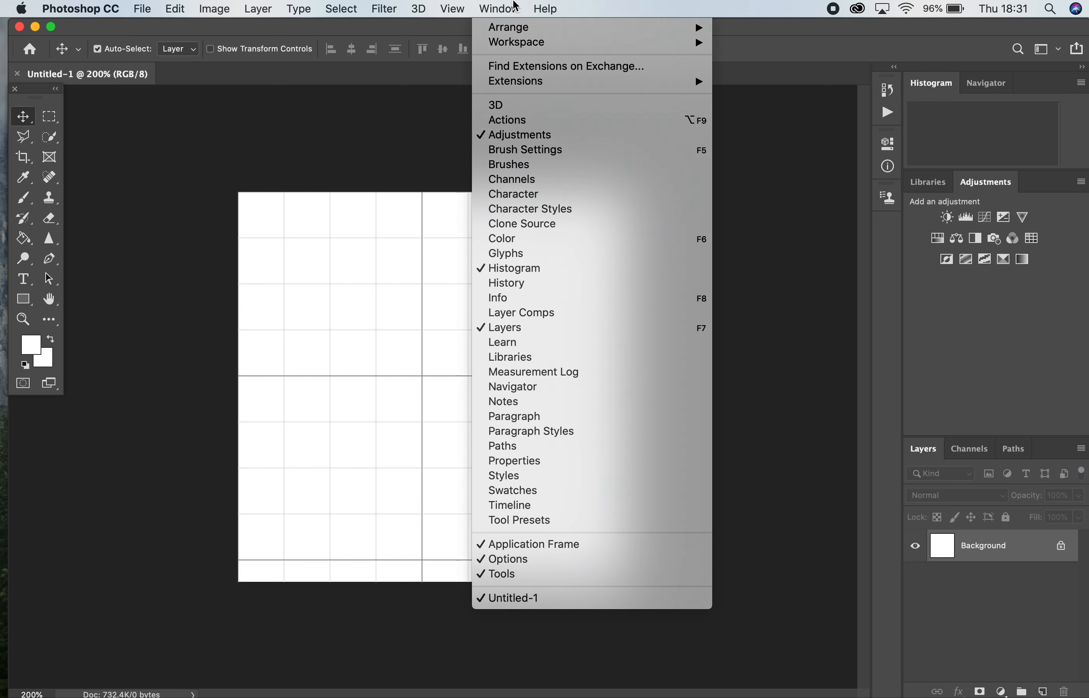
click(514, 6)
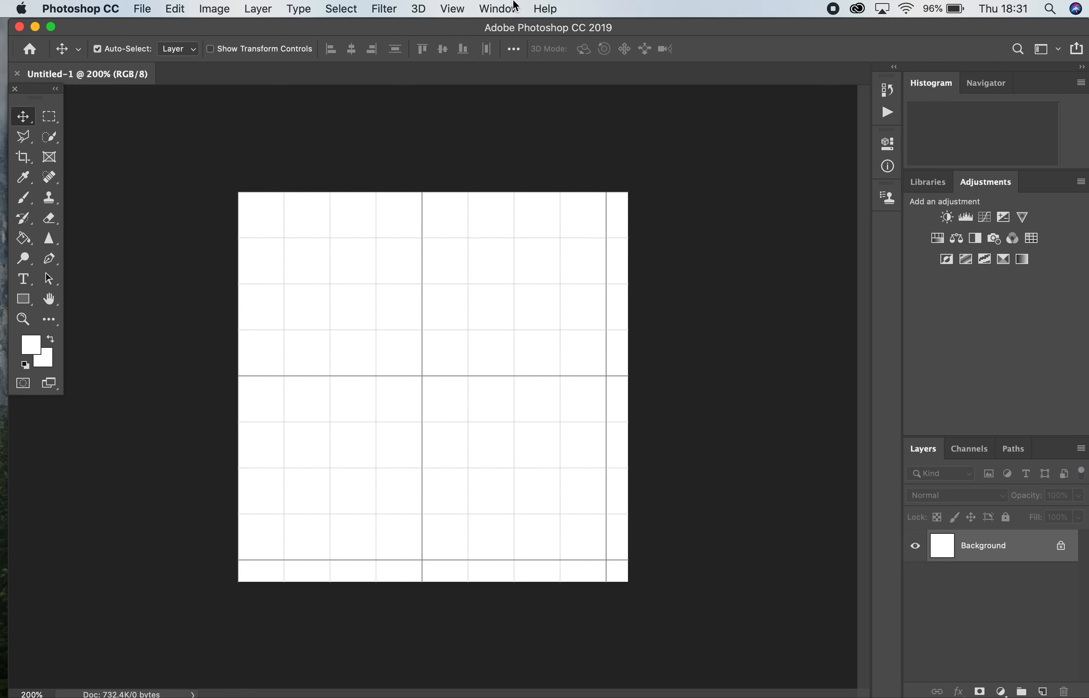
Add a new vertical guide at position 50
click(464, 6)
click(463, 7)
click(464, 6)
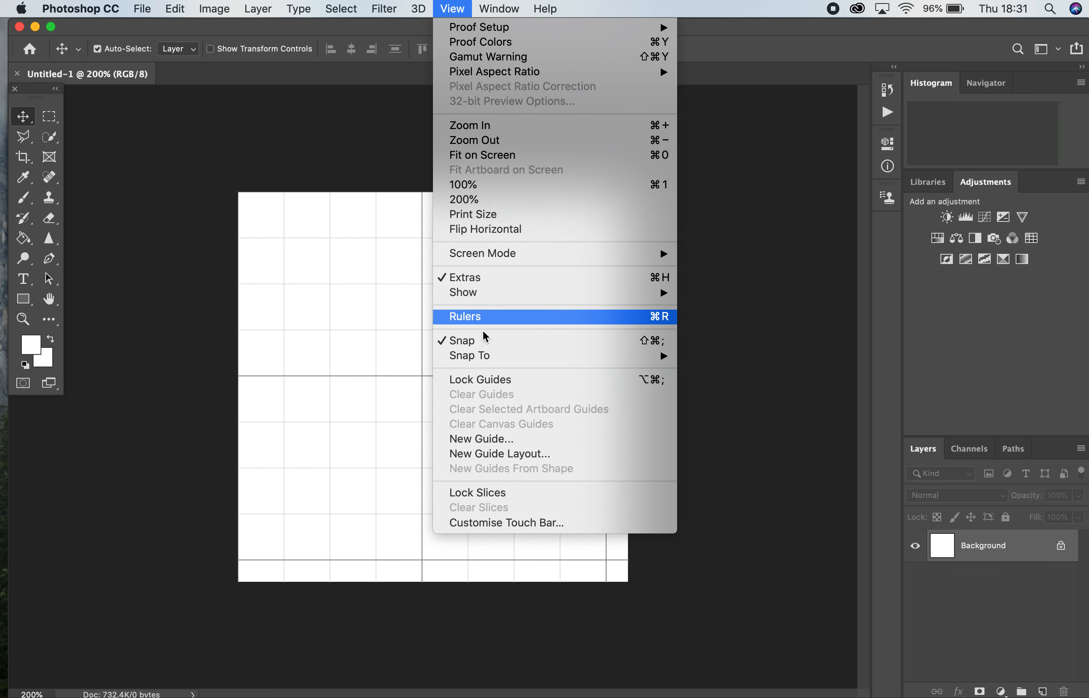
click(490, 440)
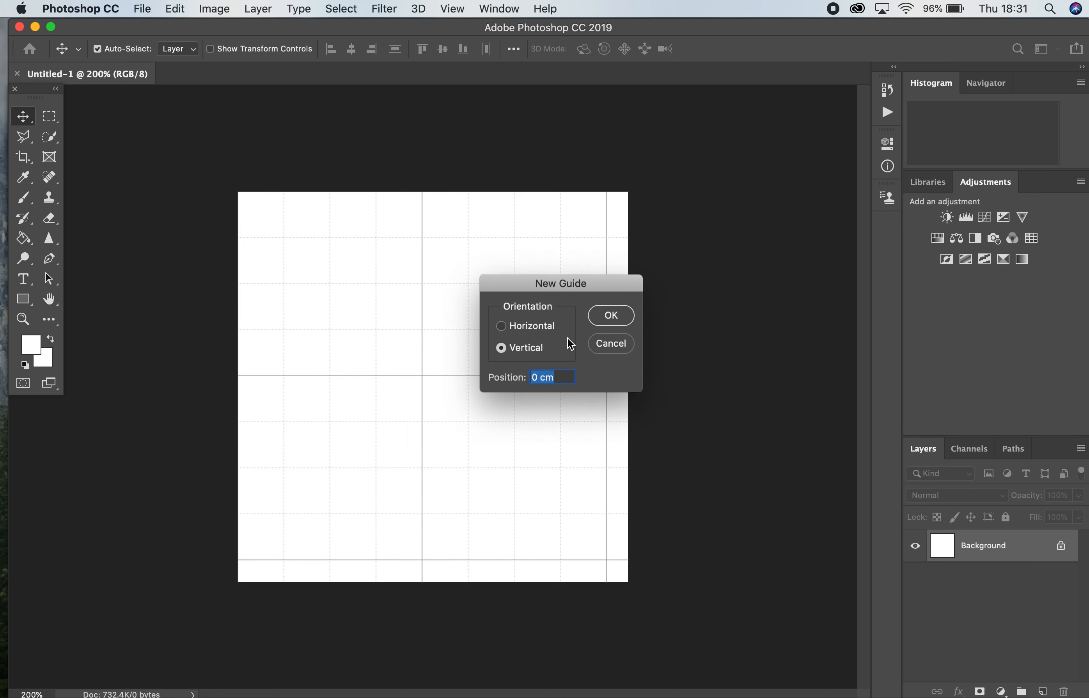
text(50)
click(614, 314)
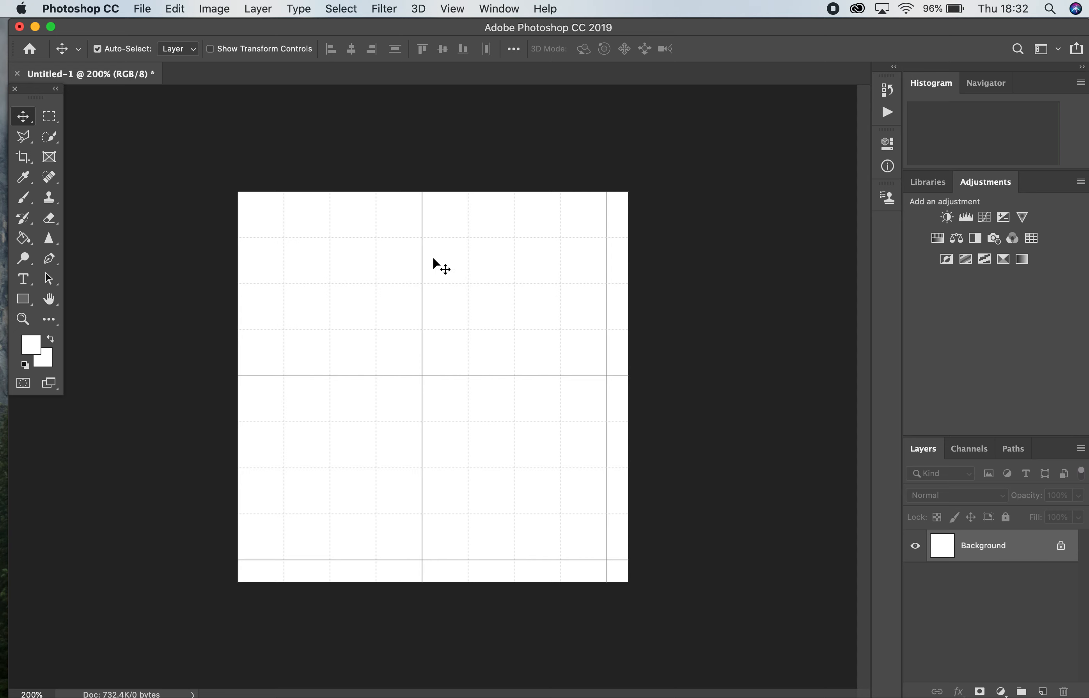
Using the rulers, place a horizontal and a vertical guide crossing near the canvas centre, and hide the grid
mouse_move(409, 80)
mouse_down()
mouse_move(407, 187)
mouse_move(413, 80)
mouse_up()
click(461, 7)
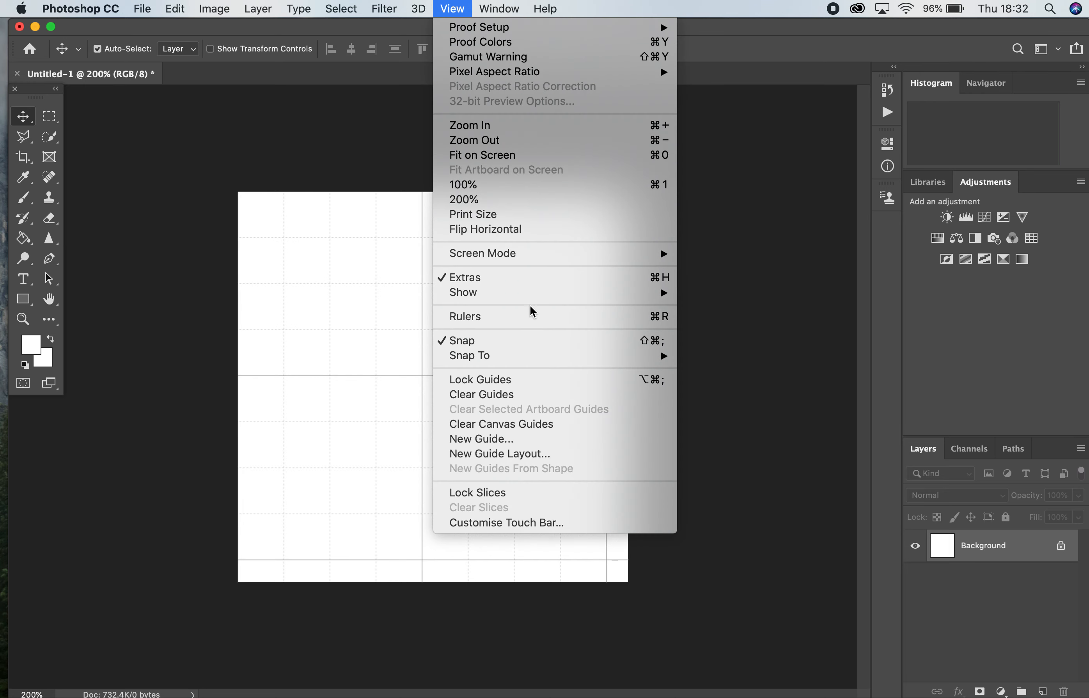
click(529, 317)
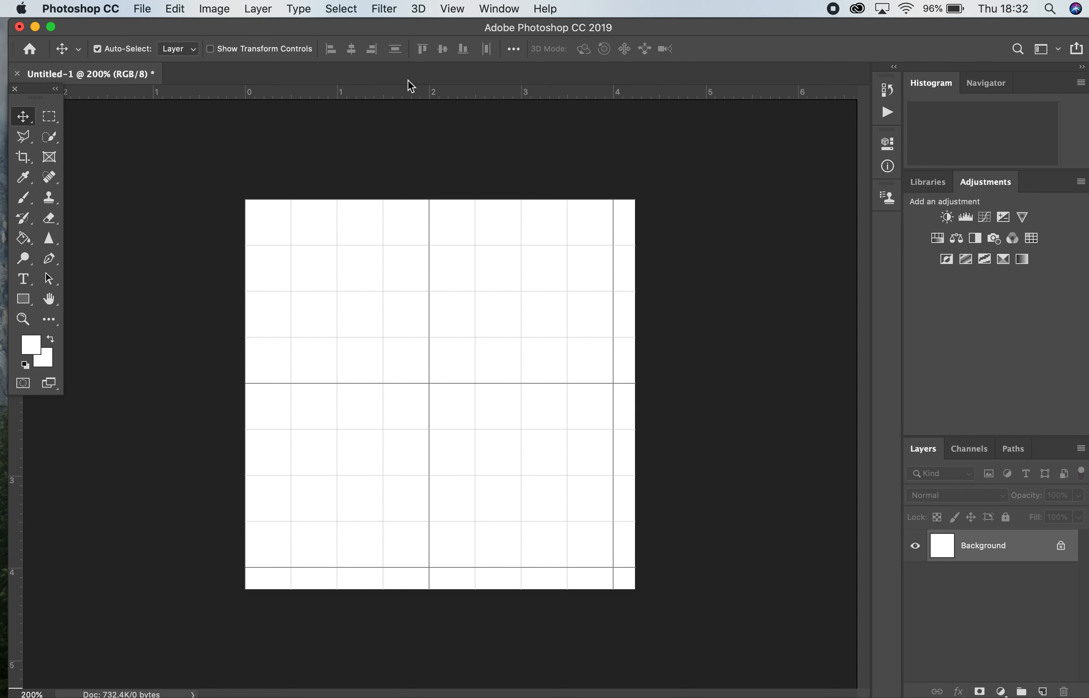
drag(408, 90, 435, 381)
drag(15, 478, 440, 470)
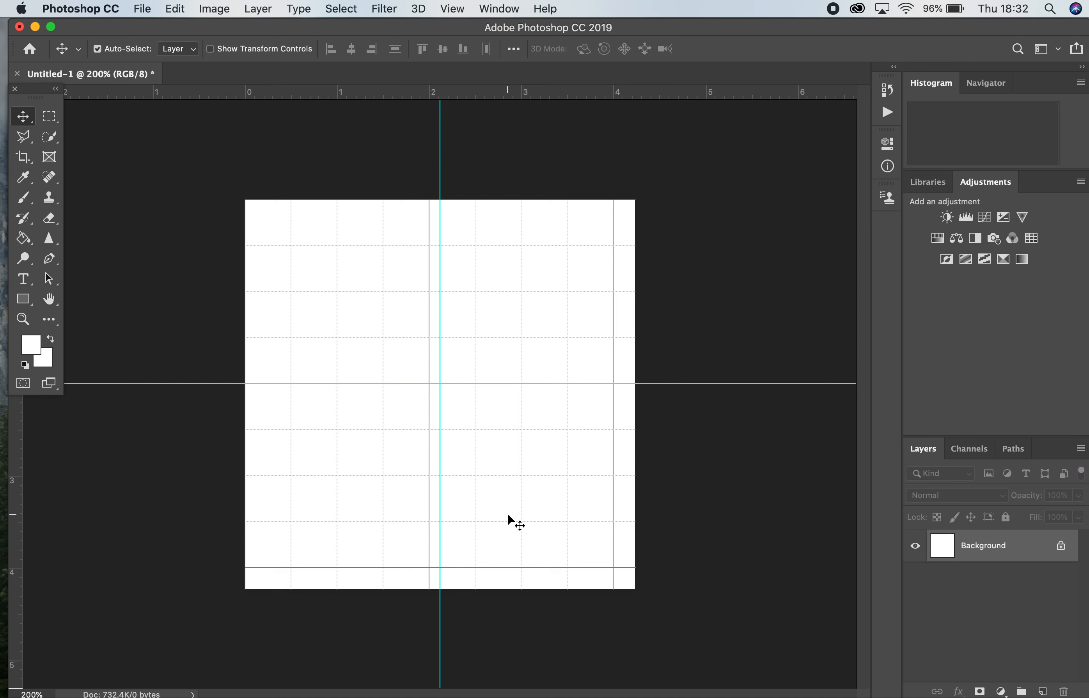
key(super+apostrophe)
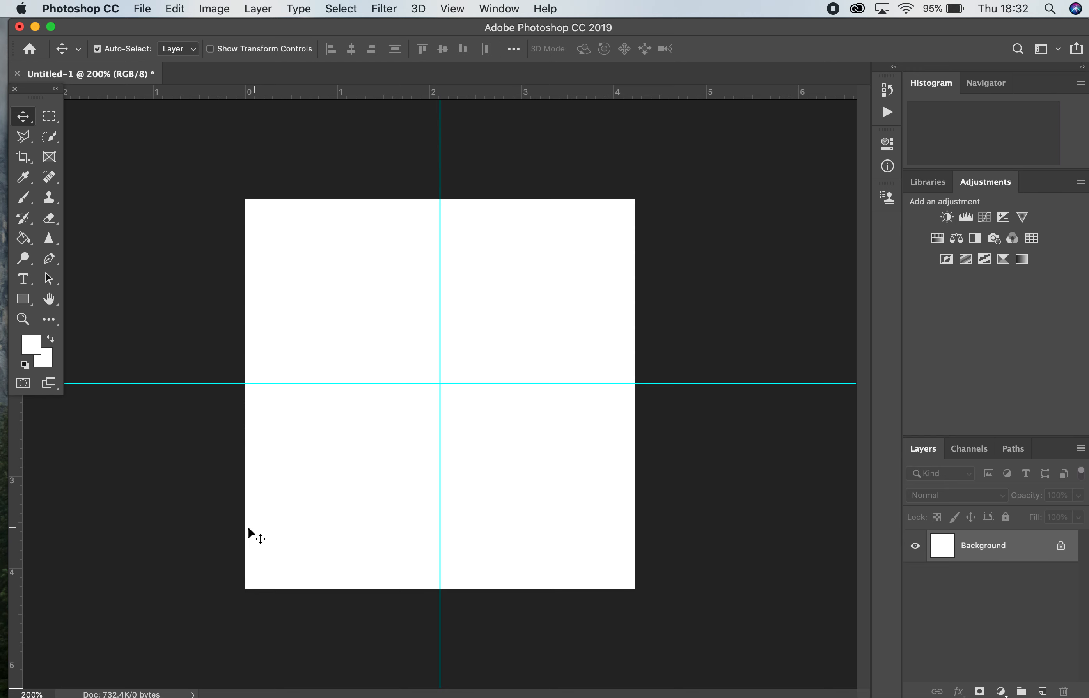
Set the Pen tool to Shape mode with a red fill
click(49, 260)
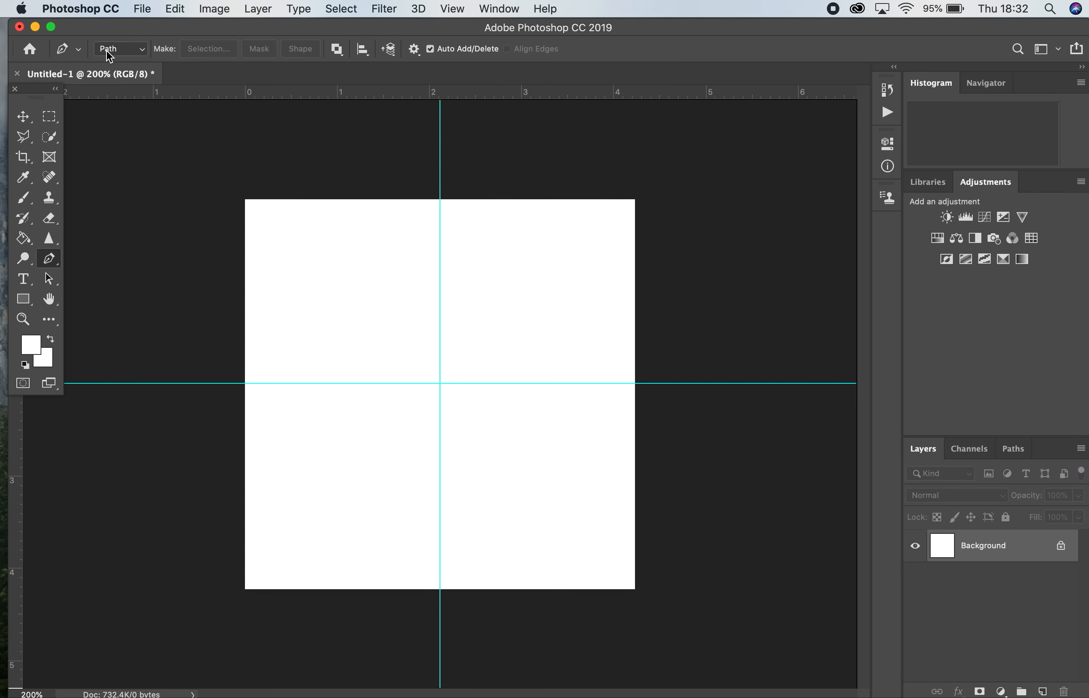
click(131, 55)
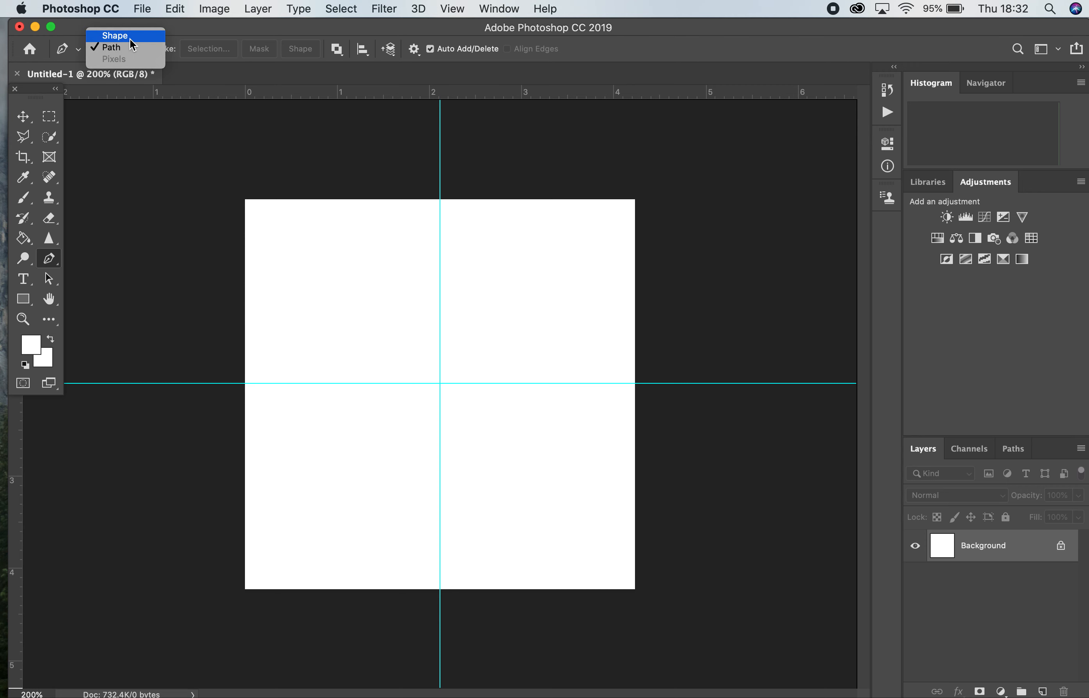
click(130, 38)
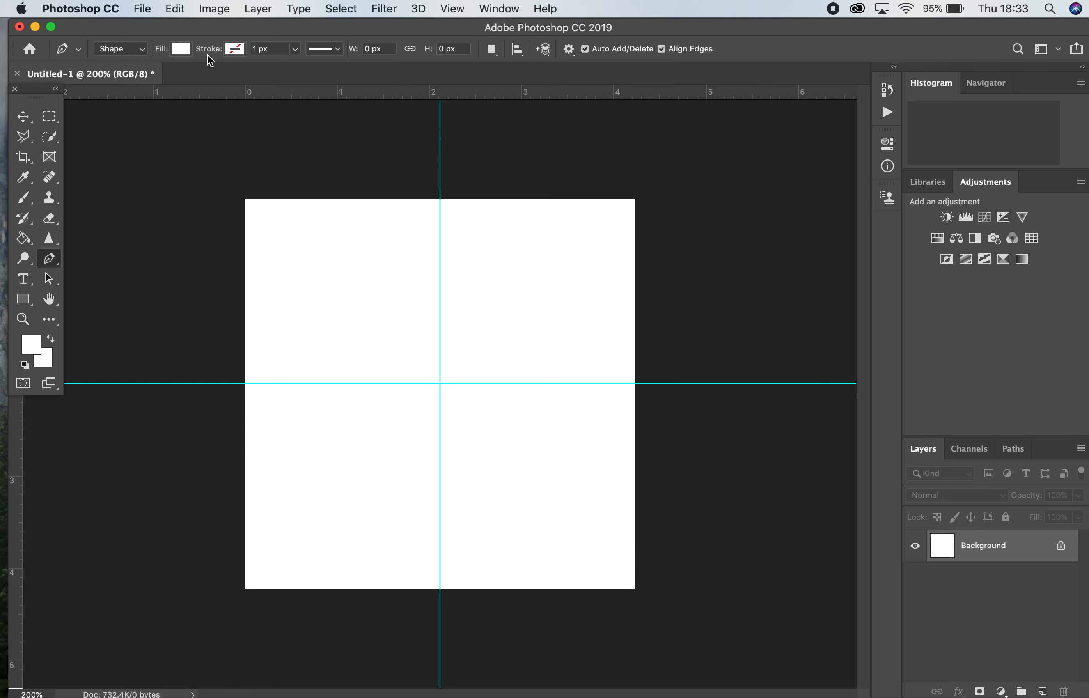
click(186, 50)
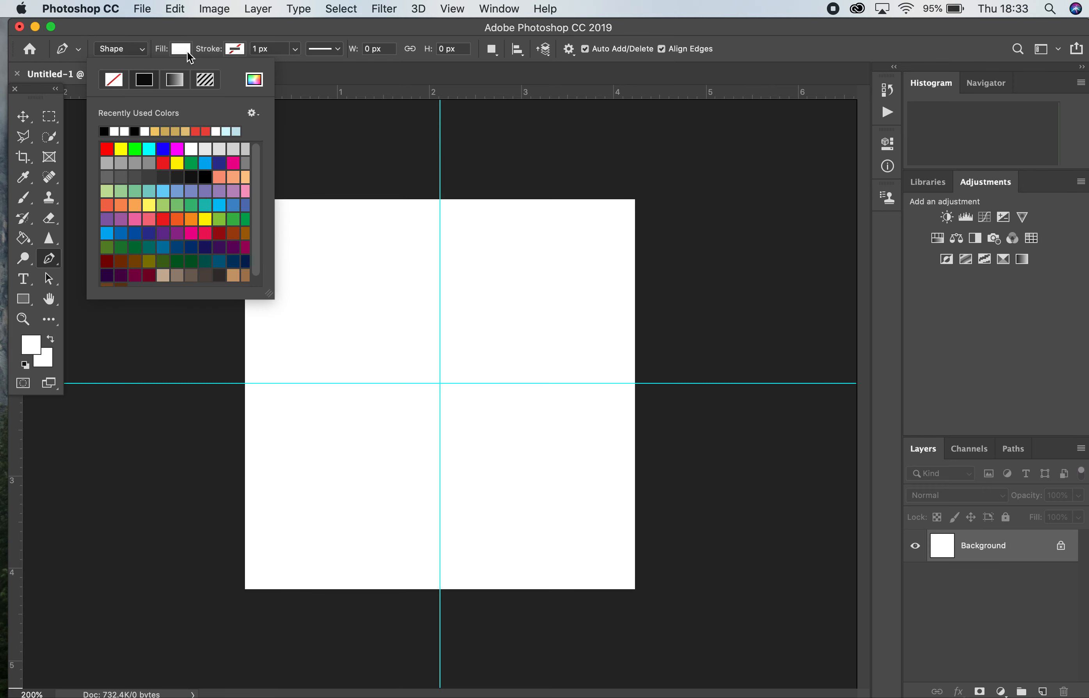
click(101, 148)
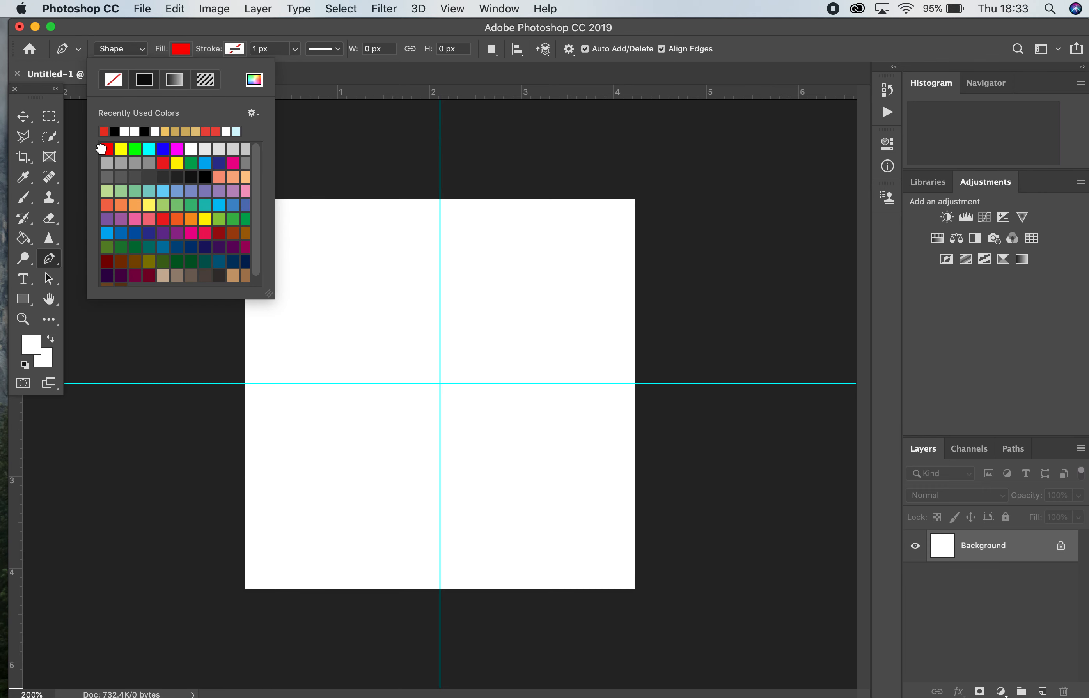
Draw a triangle from the guides' crossing to the canvas's upper-right corner and down to the horizontal guide at the right edge
click(440, 384)
click(441, 385)
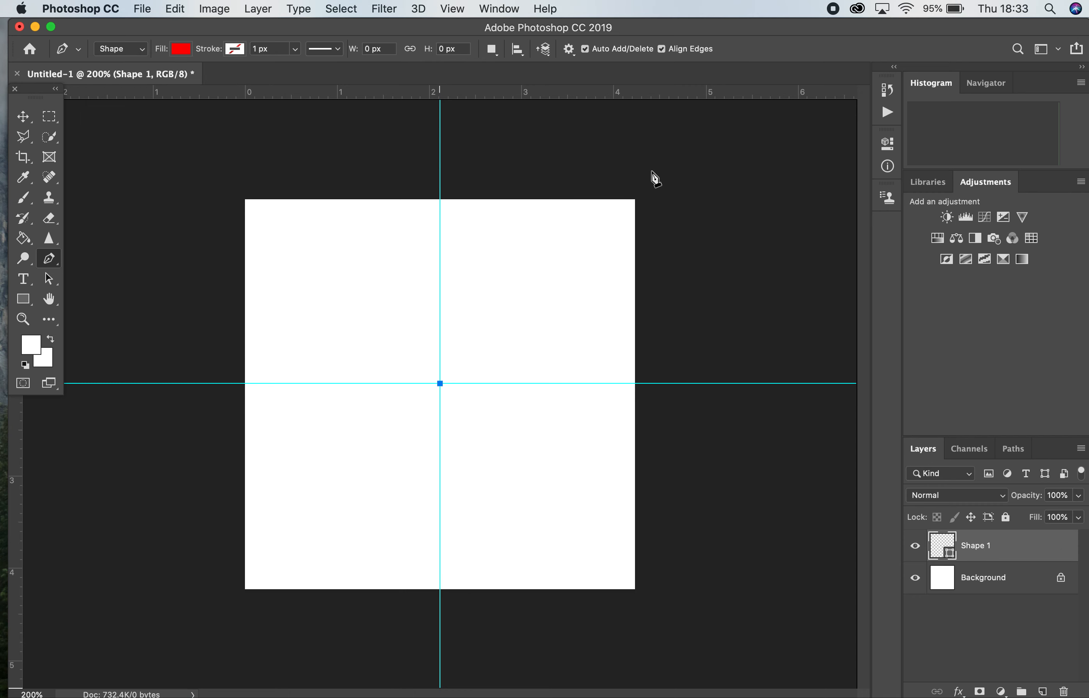
click(635, 200)
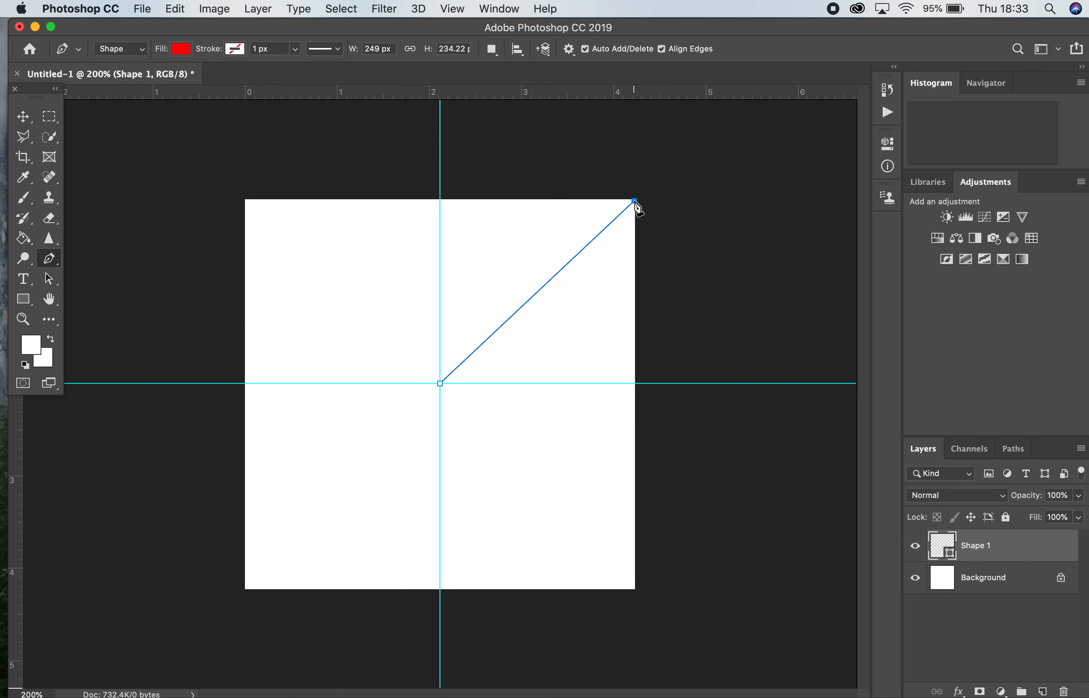
click(634, 383)
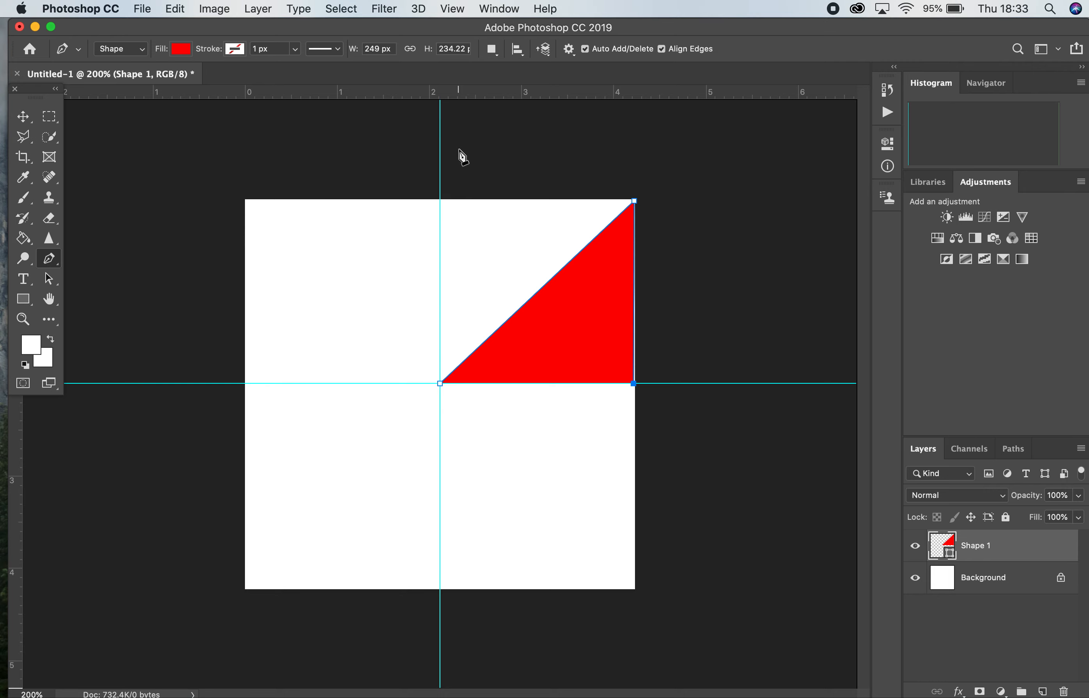
click(142, 8)
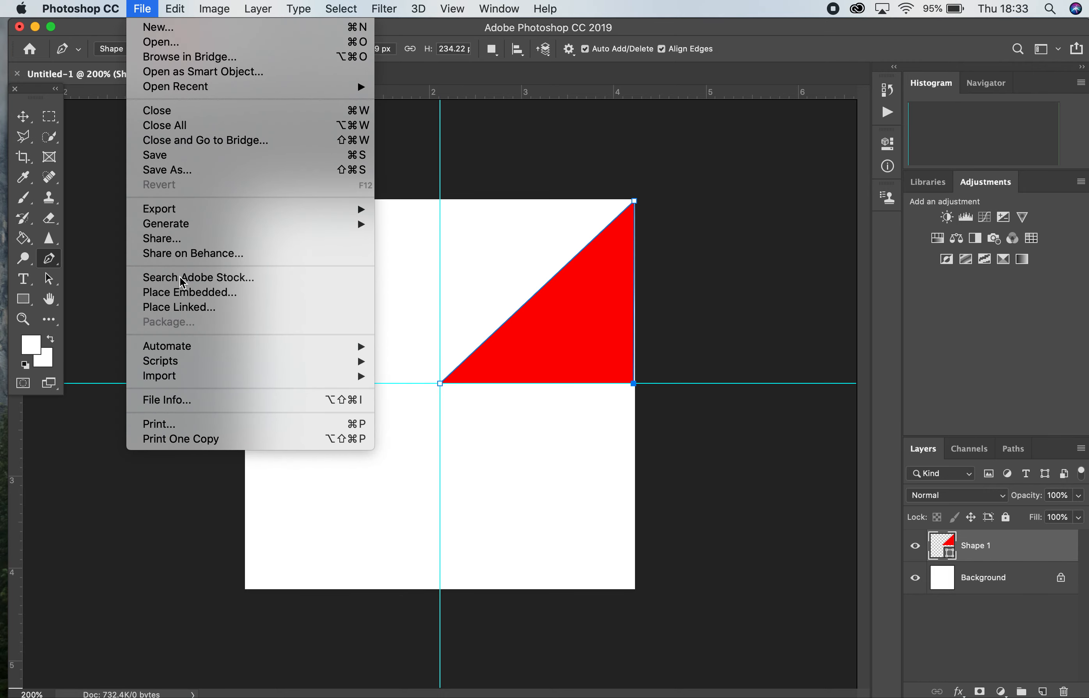
click(183, 294)
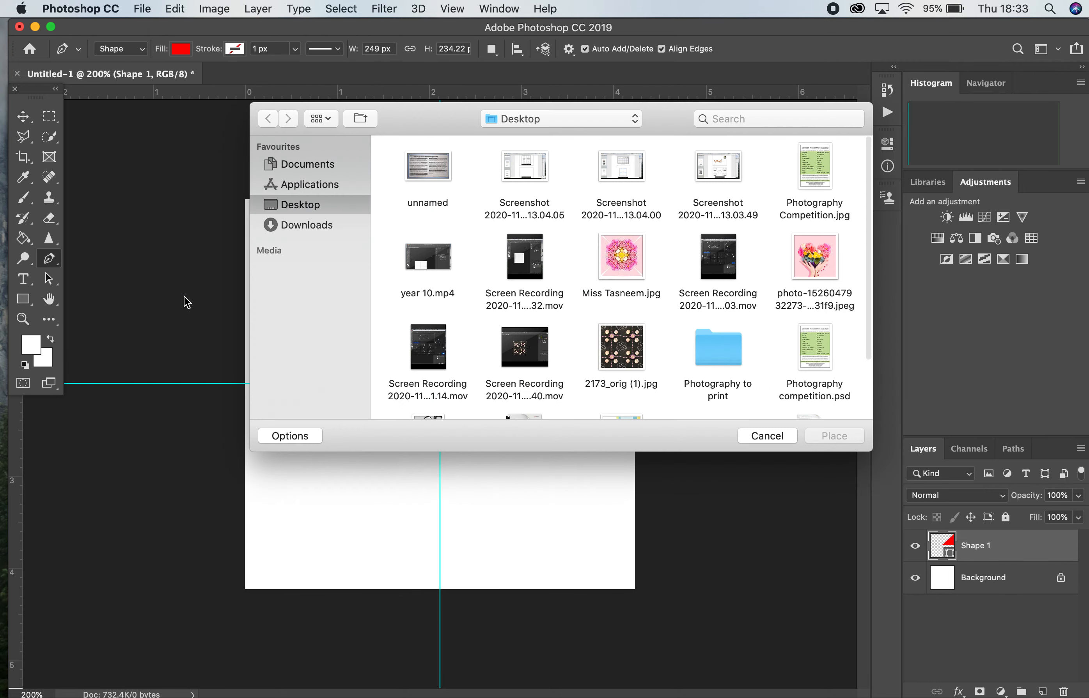
scroll(815, 229, down, 3)
click(829, 194)
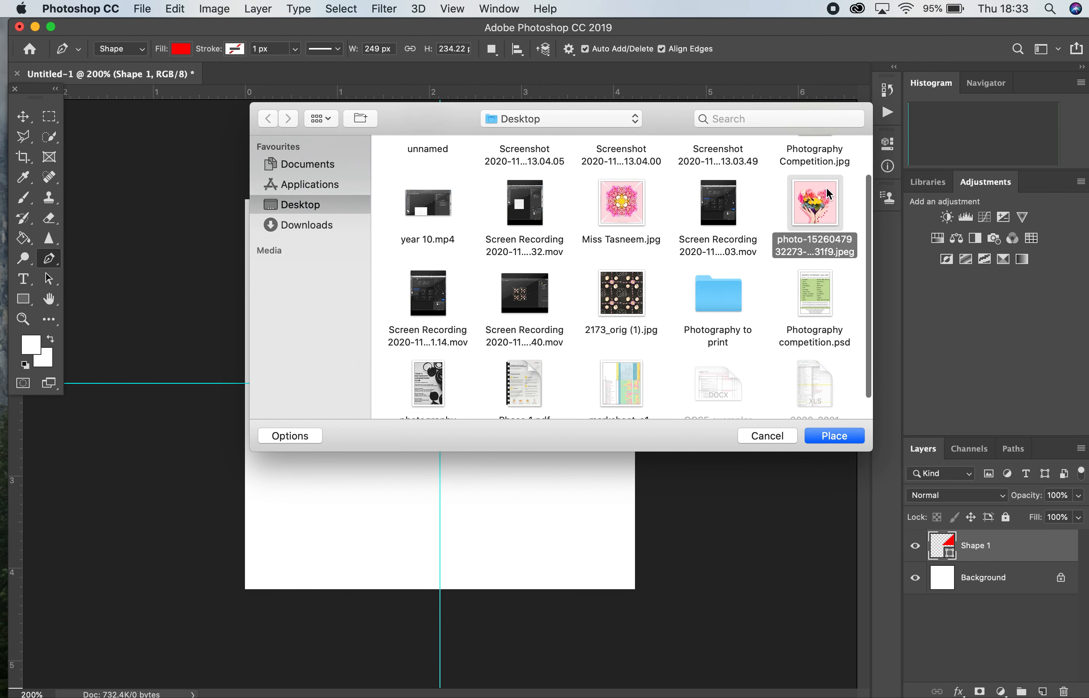
double_click(829, 195)
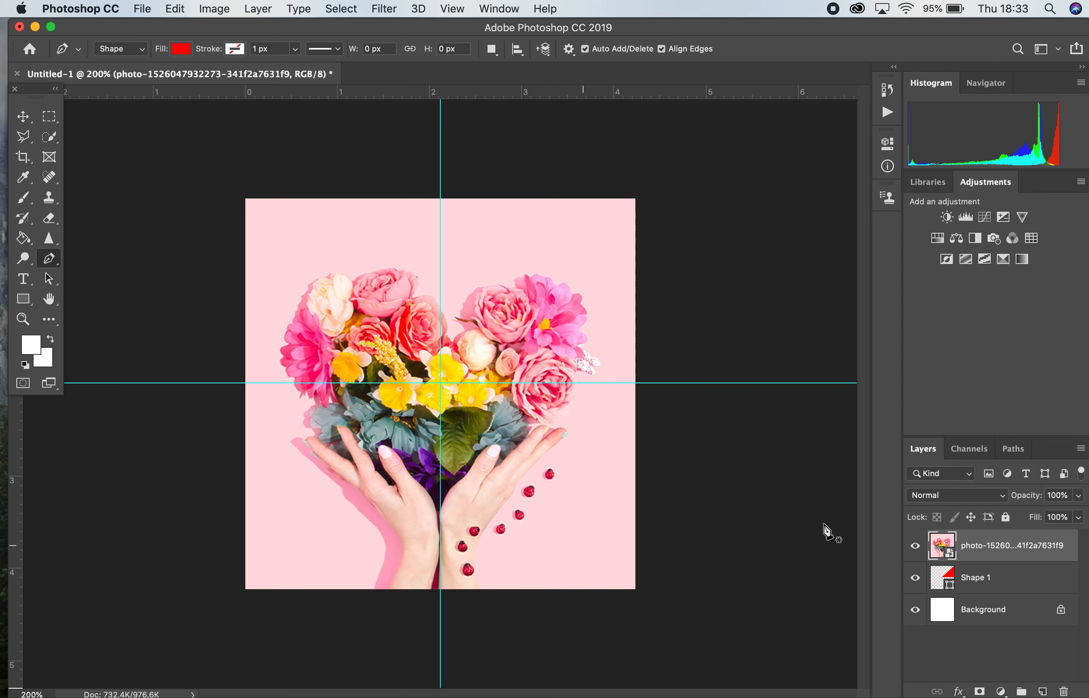
Try clipping the flower photo to the red triangle with a clipping mask, and release the mask
right_click(991, 549)
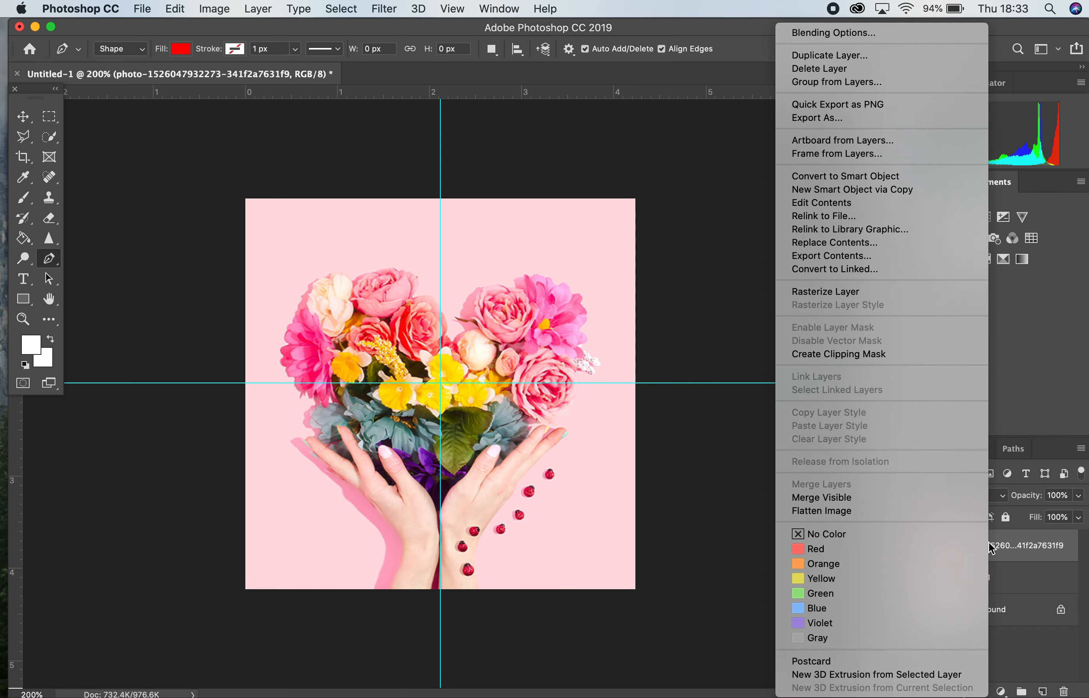
click(946, 354)
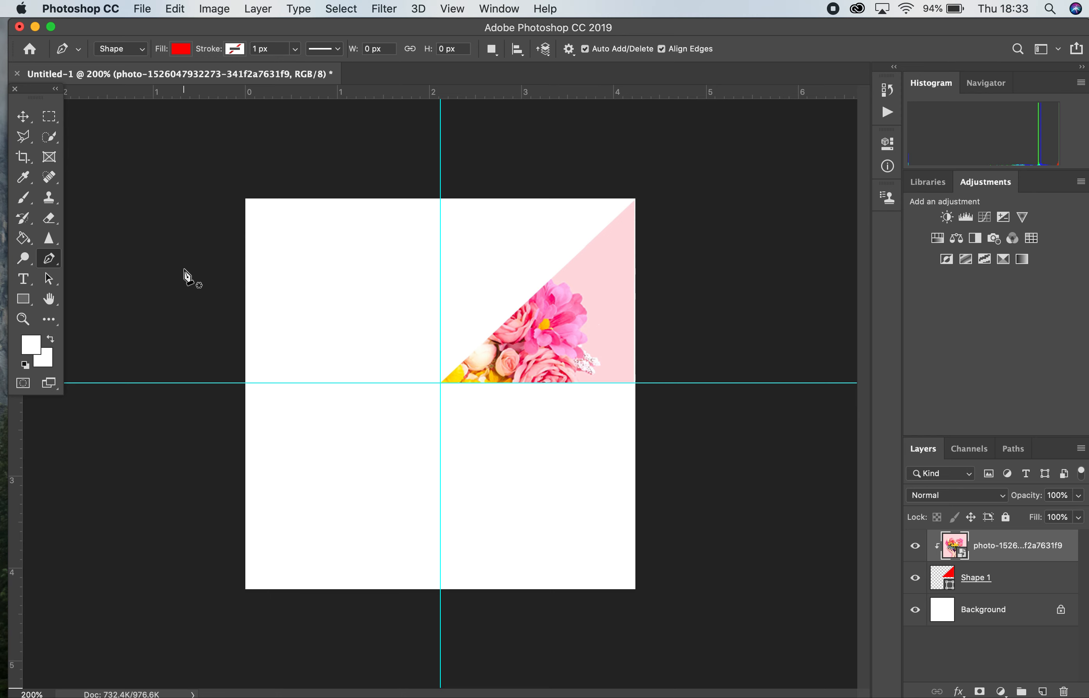
key(super+alt+g)
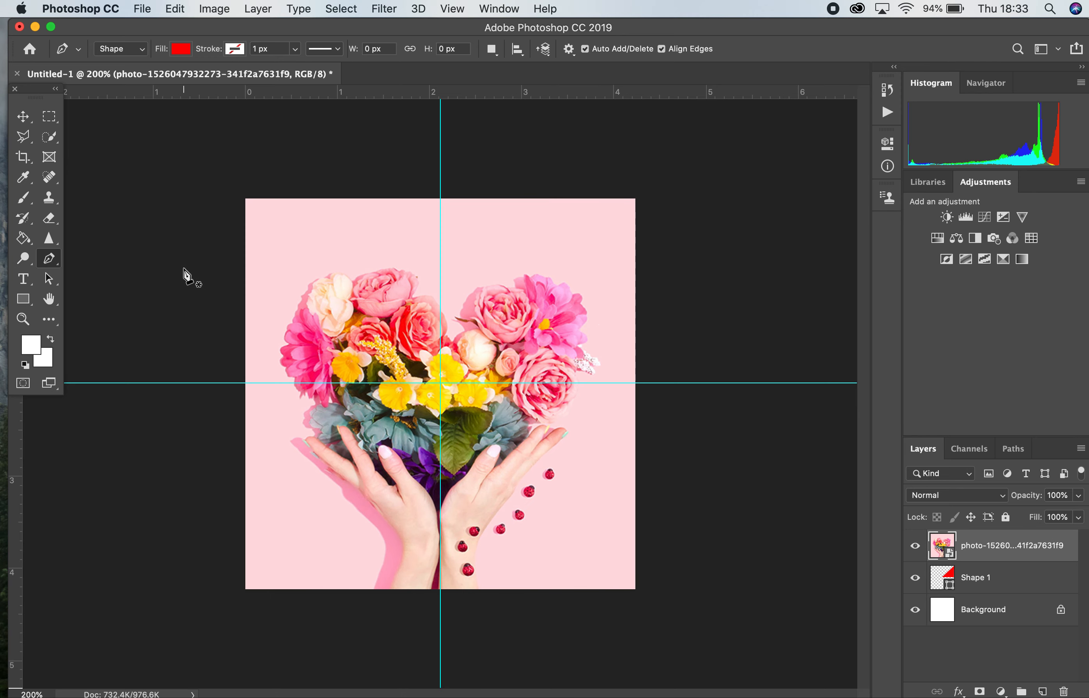
Move the flower photo up and to the right so that different flowers cover the triangle
click(20, 124)
drag(412, 306, 513, 250)
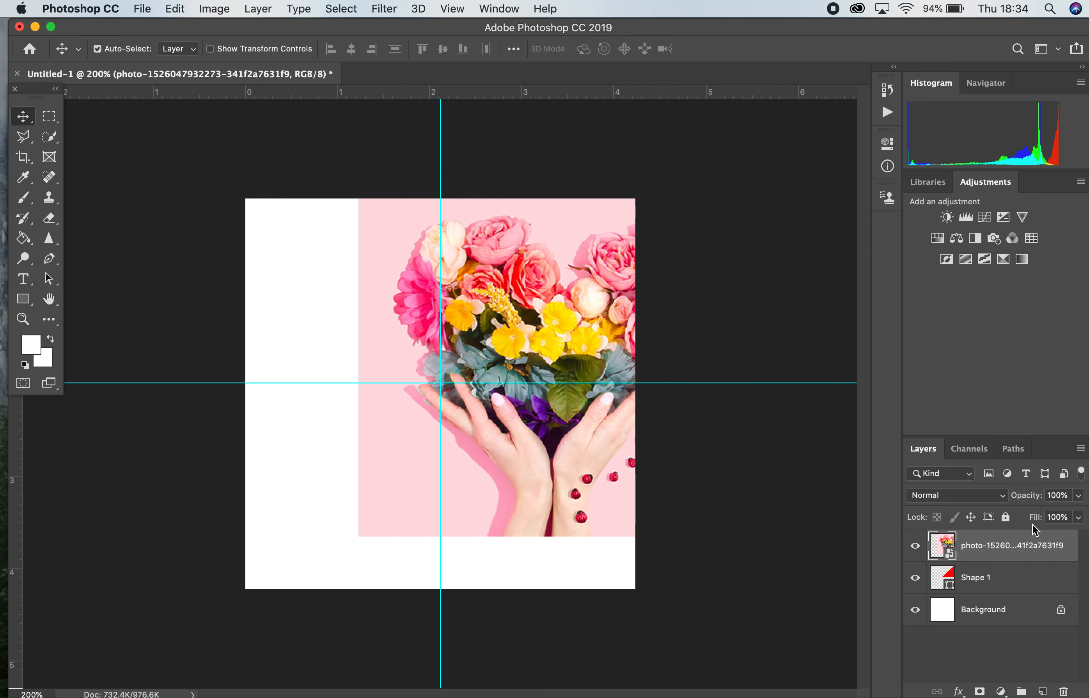
Clip the flower photo to the triangle with a clipping mask and convert both layers into one smart object
right_click(1015, 541)
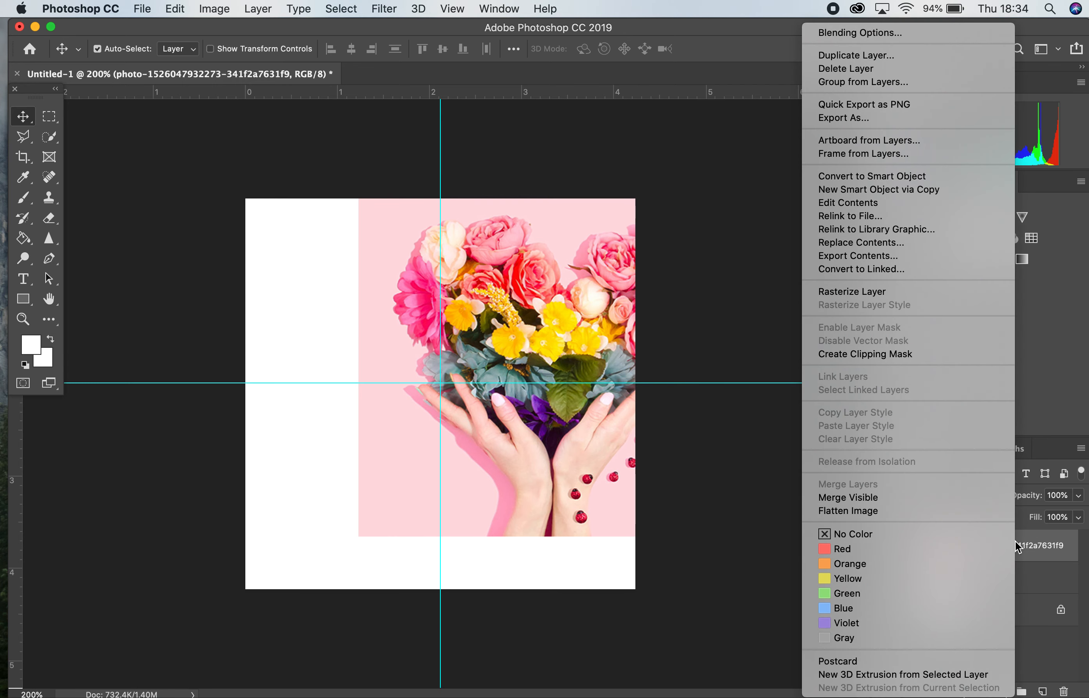
click(962, 361)
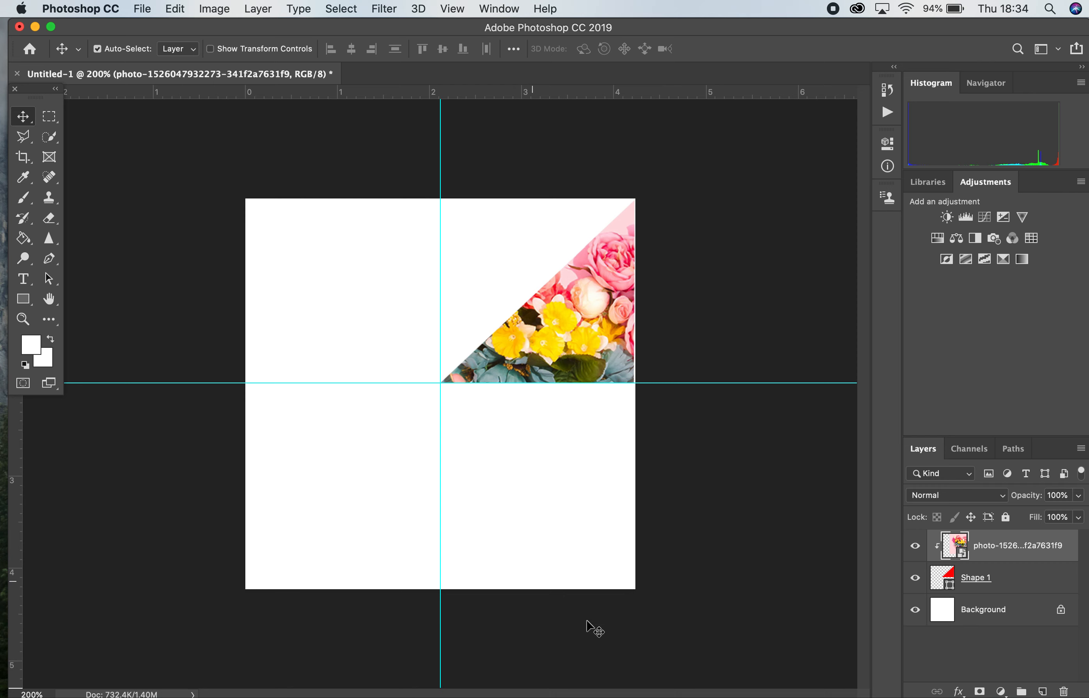
click(1037, 578)
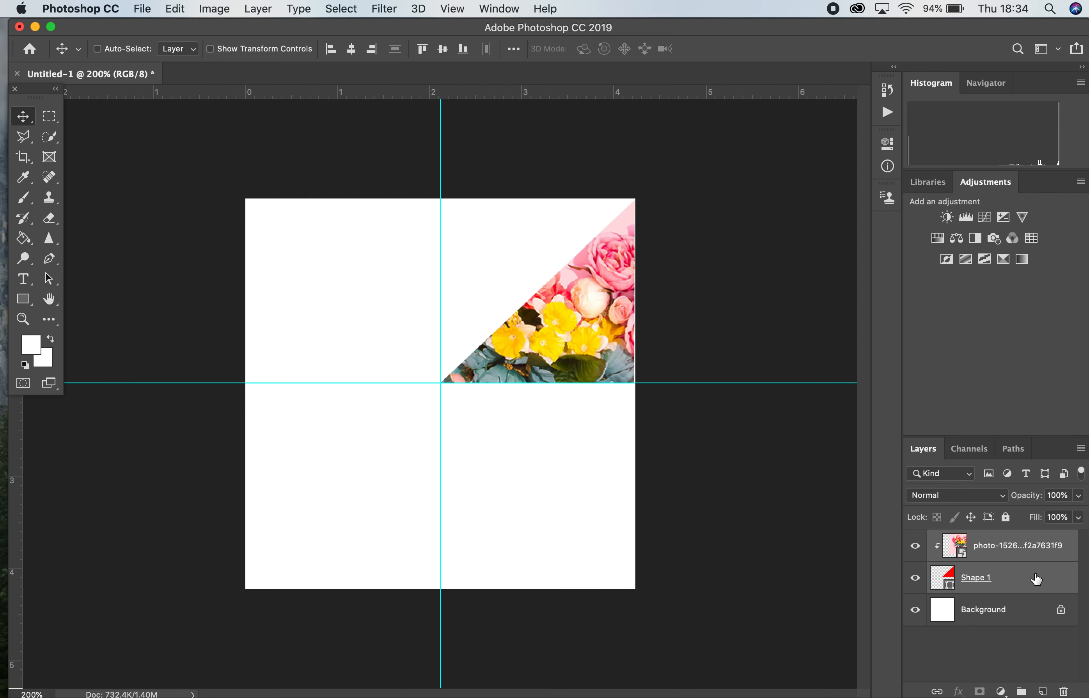
key(super)
right_click(1016, 554)
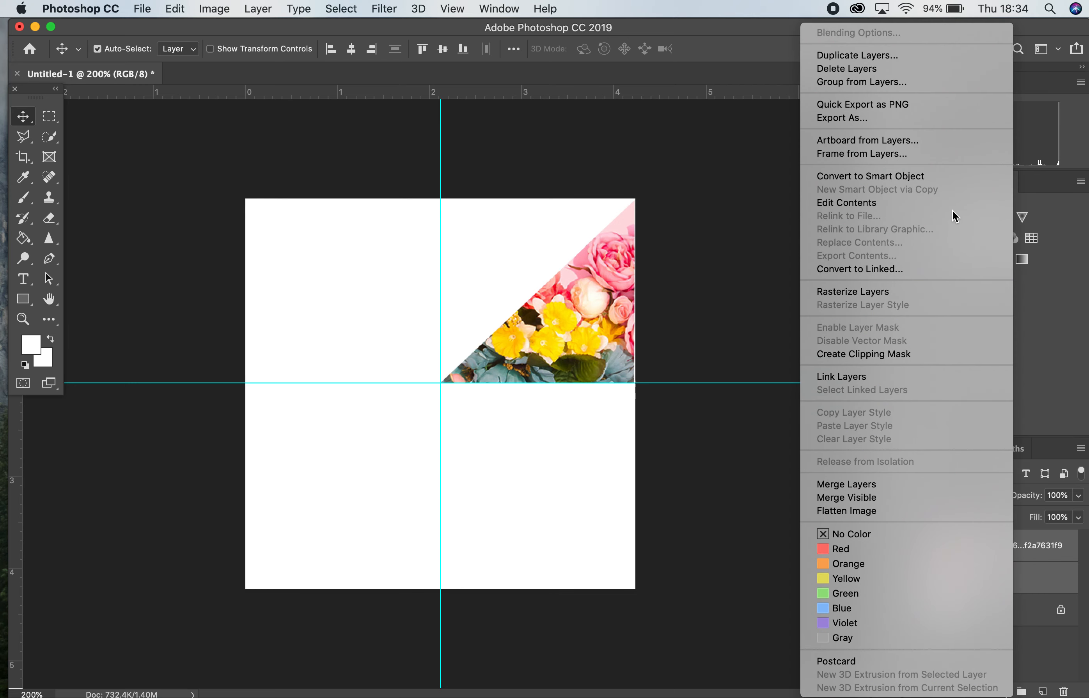
click(944, 176)
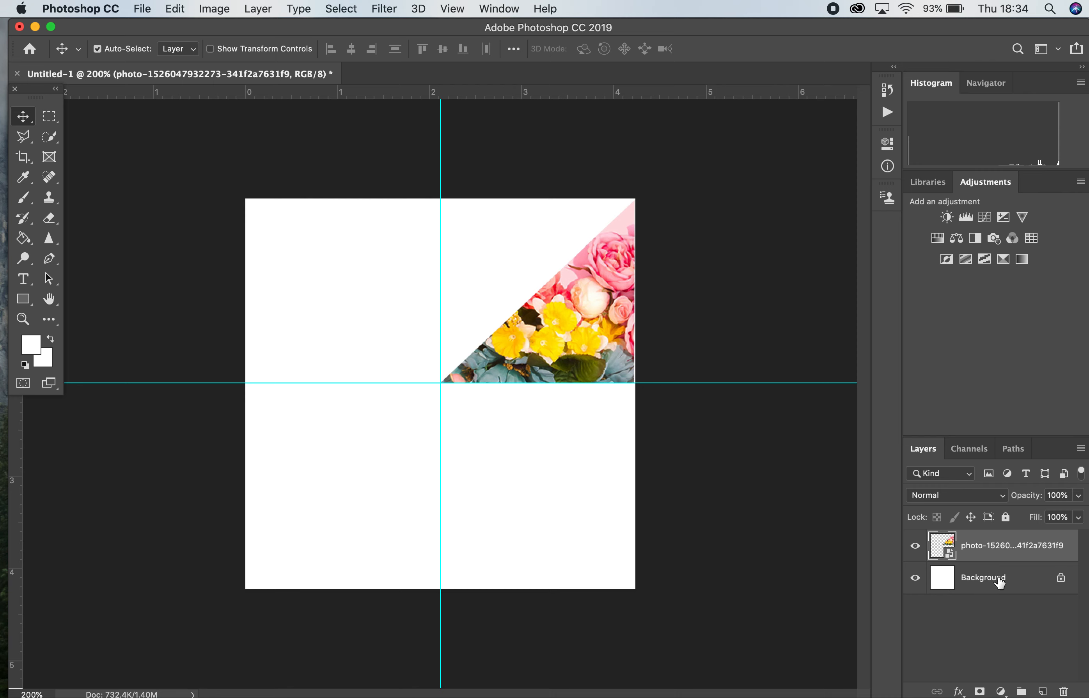
Duplicate the flower triangle and flip the copy horizontally, placing it left of the vertical guide so the tips meet at the guides' crossing
click(980, 624)
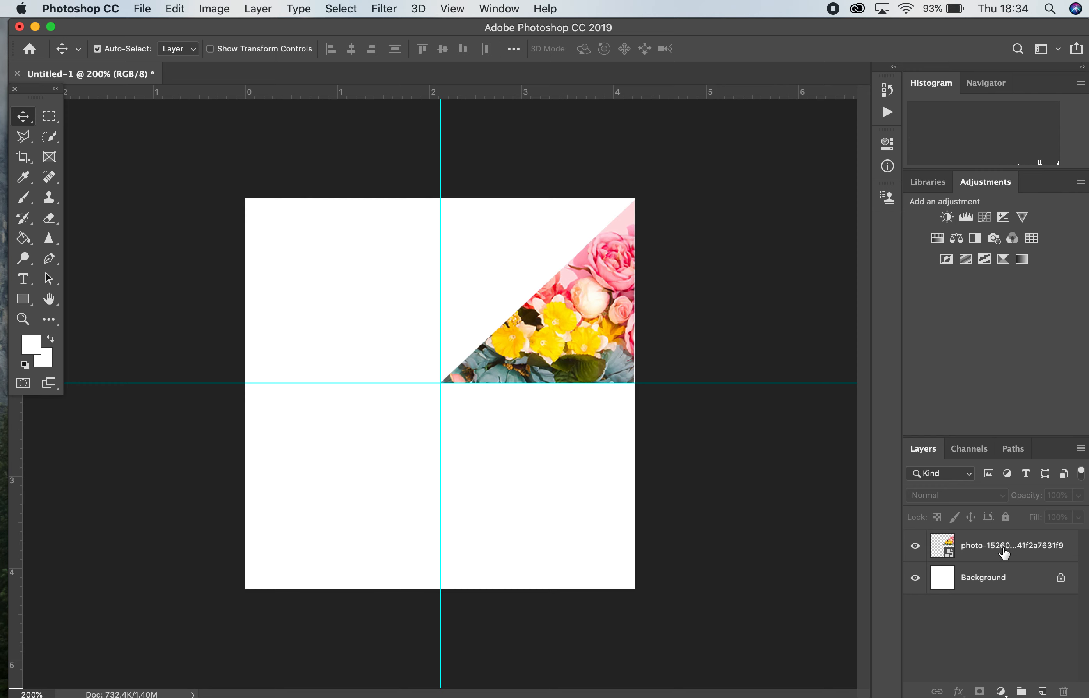
drag(1002, 545, 1045, 692)
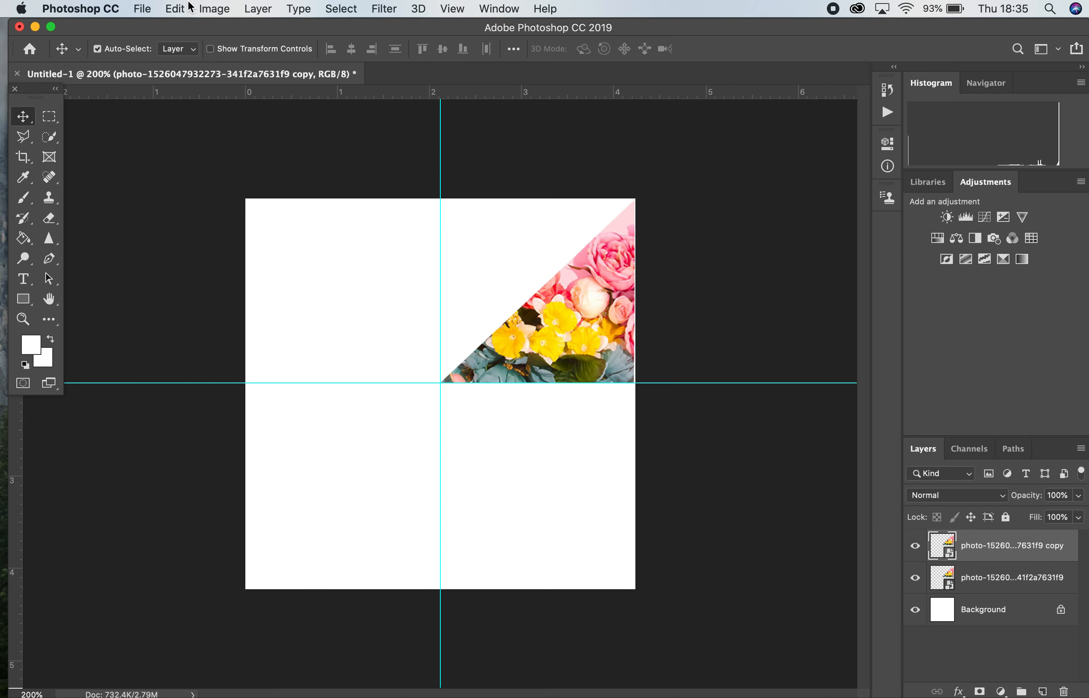
click(178, 8)
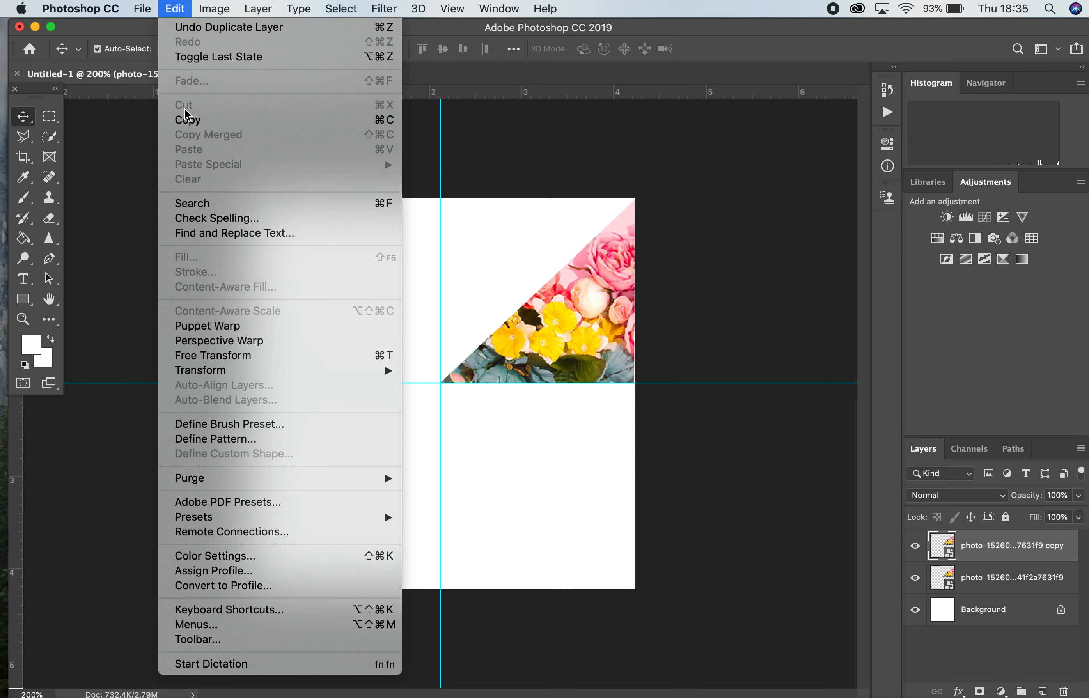
click(257, 355)
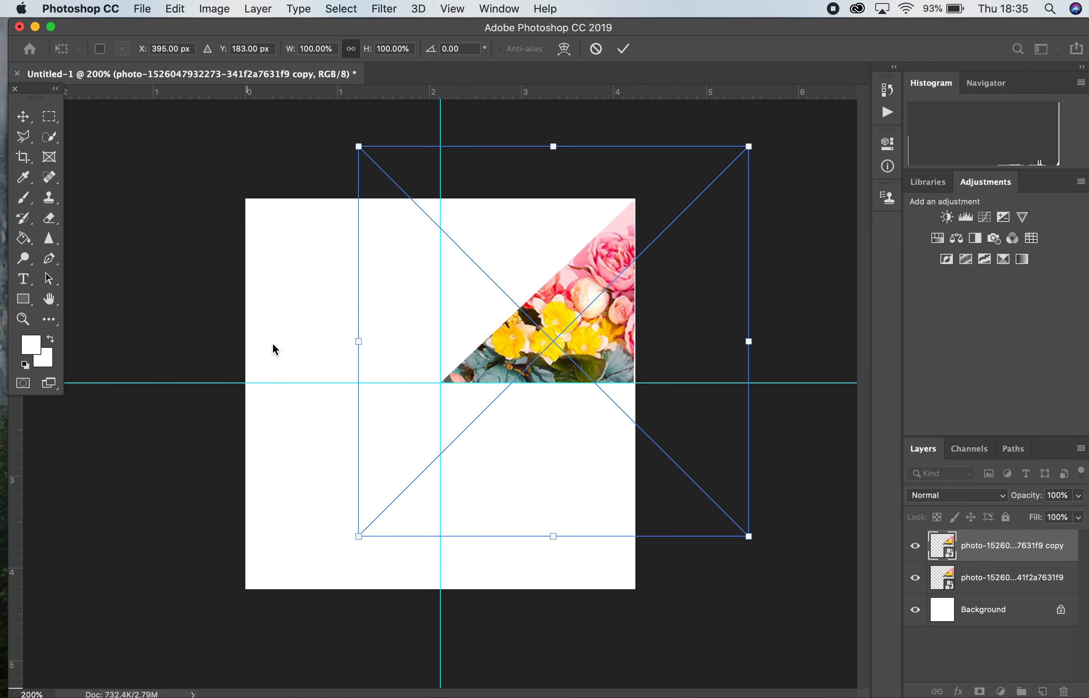
right_click(602, 341)
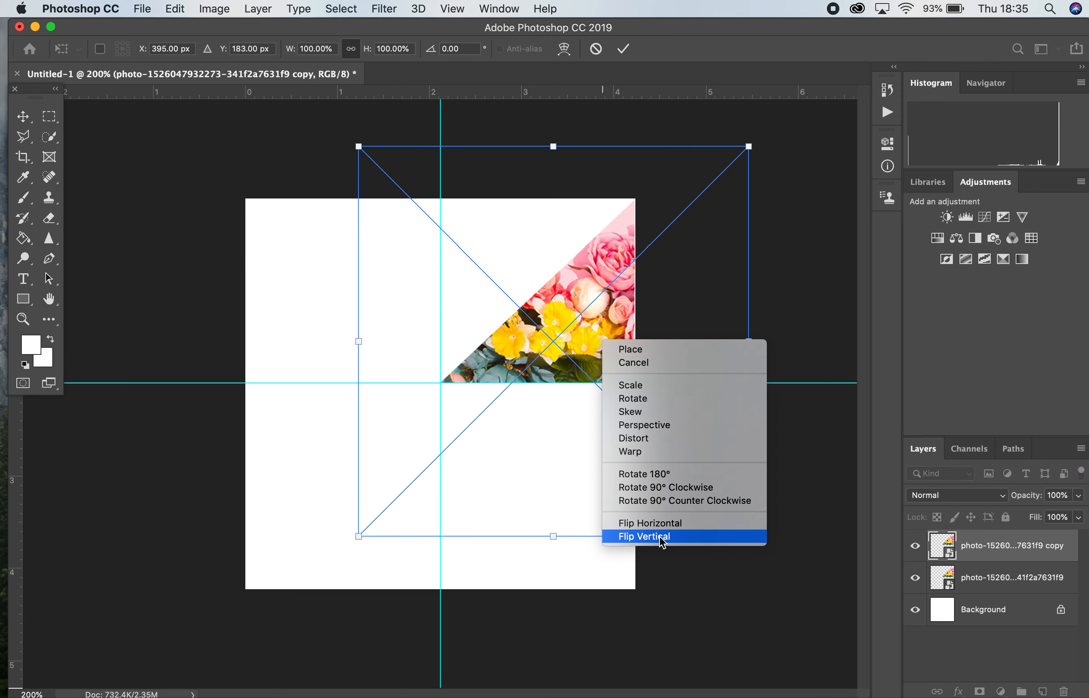
click(666, 526)
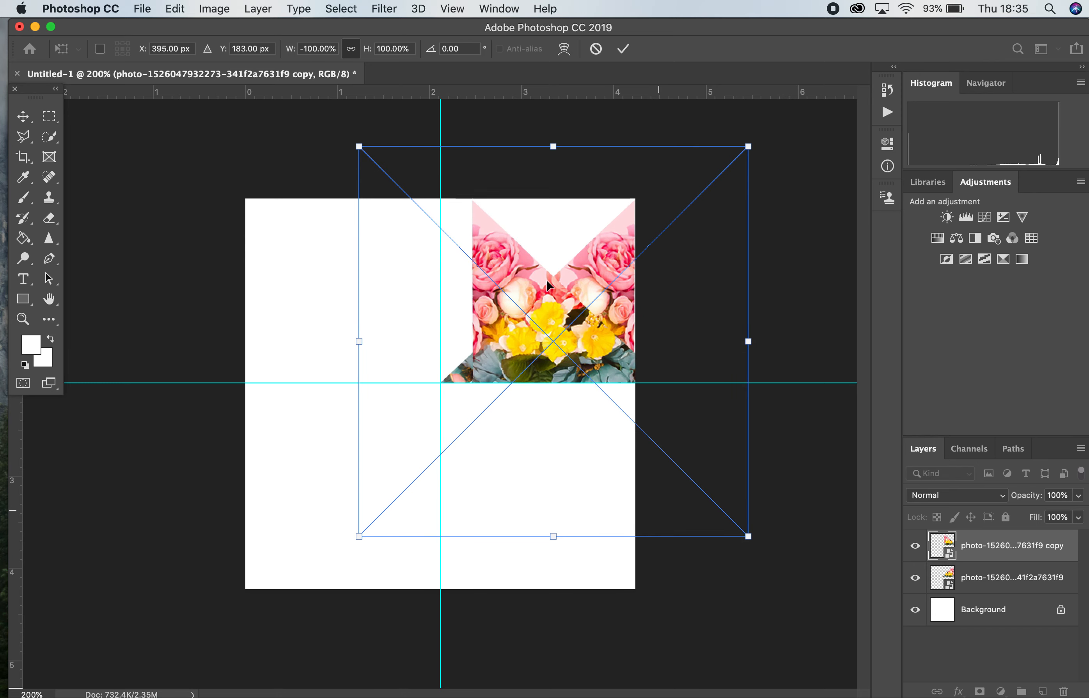
drag(516, 265, 295, 267)
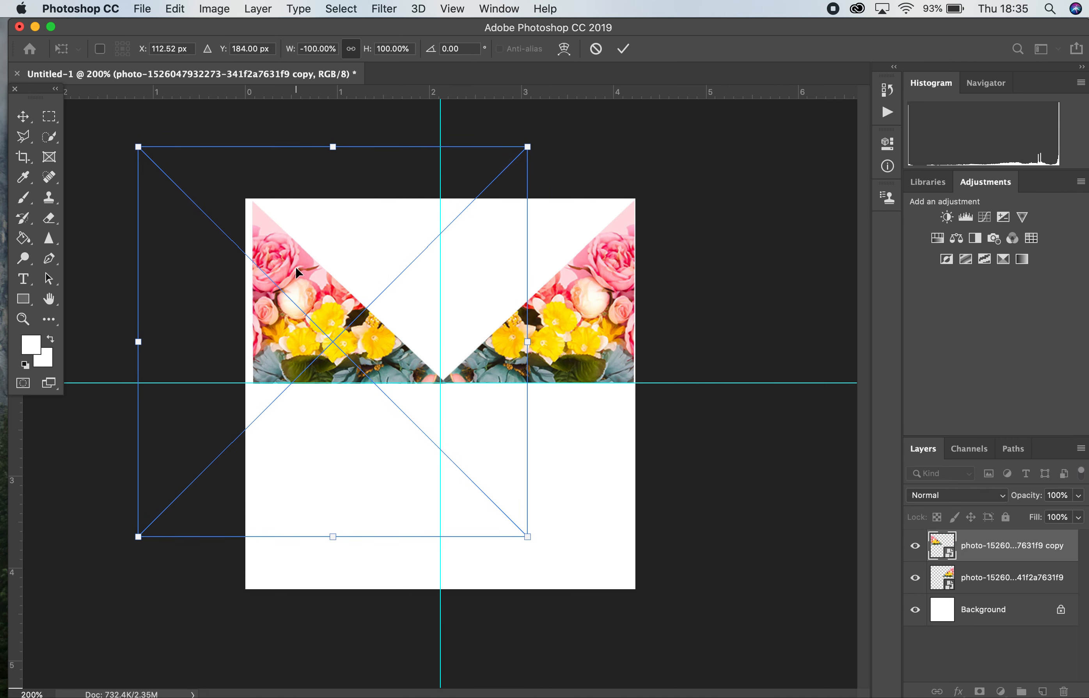
key(Return)
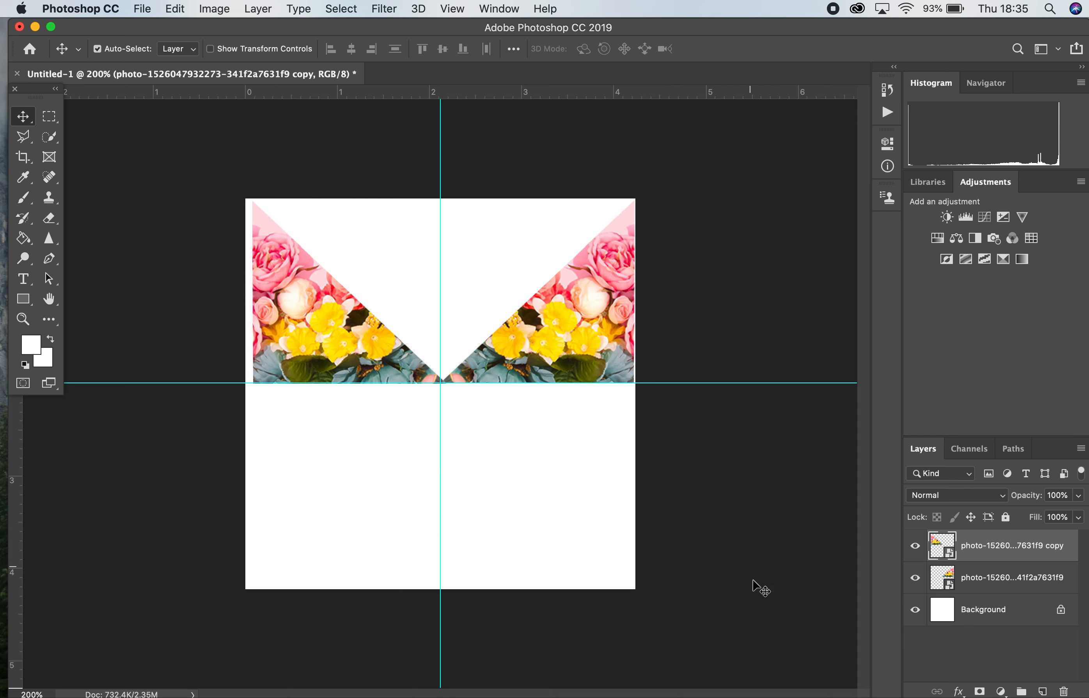
Duplicate both flower triangles and flip the copies vertically, placing them directly below the horizontal guide as a mirror image
super+click(988, 584)
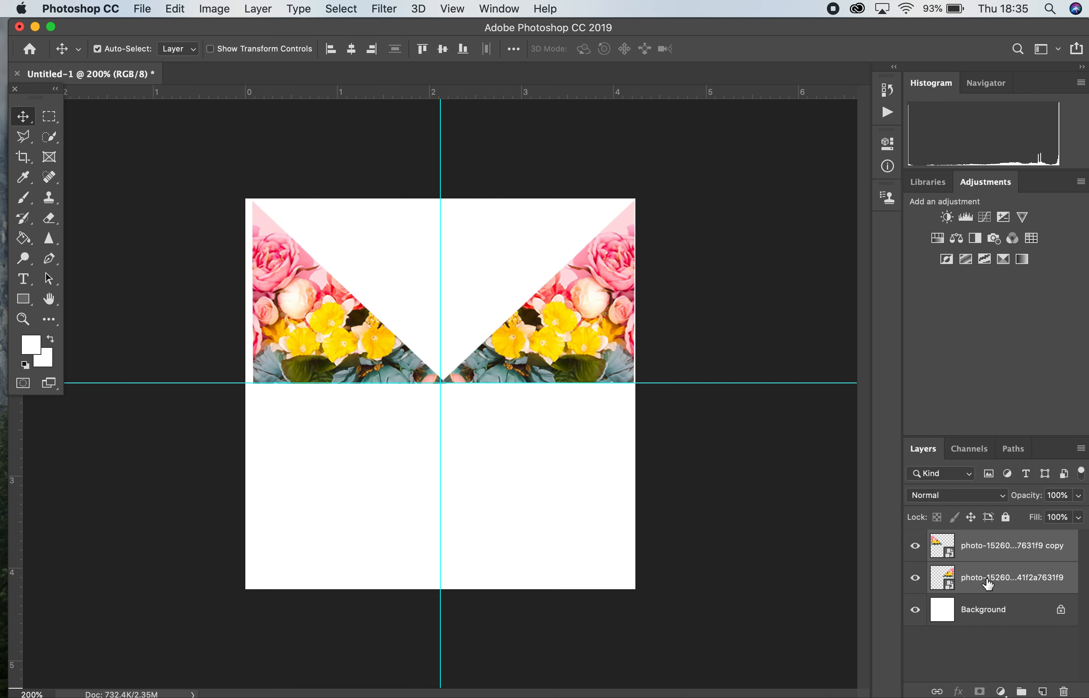
drag(995, 559, 1044, 694)
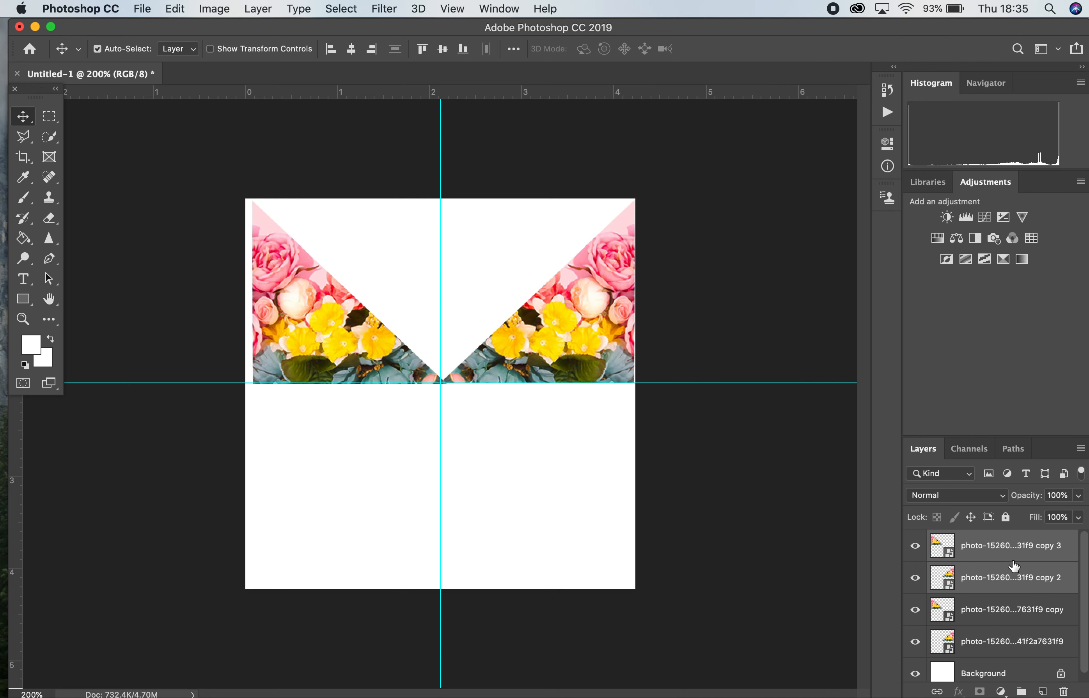
click(180, 8)
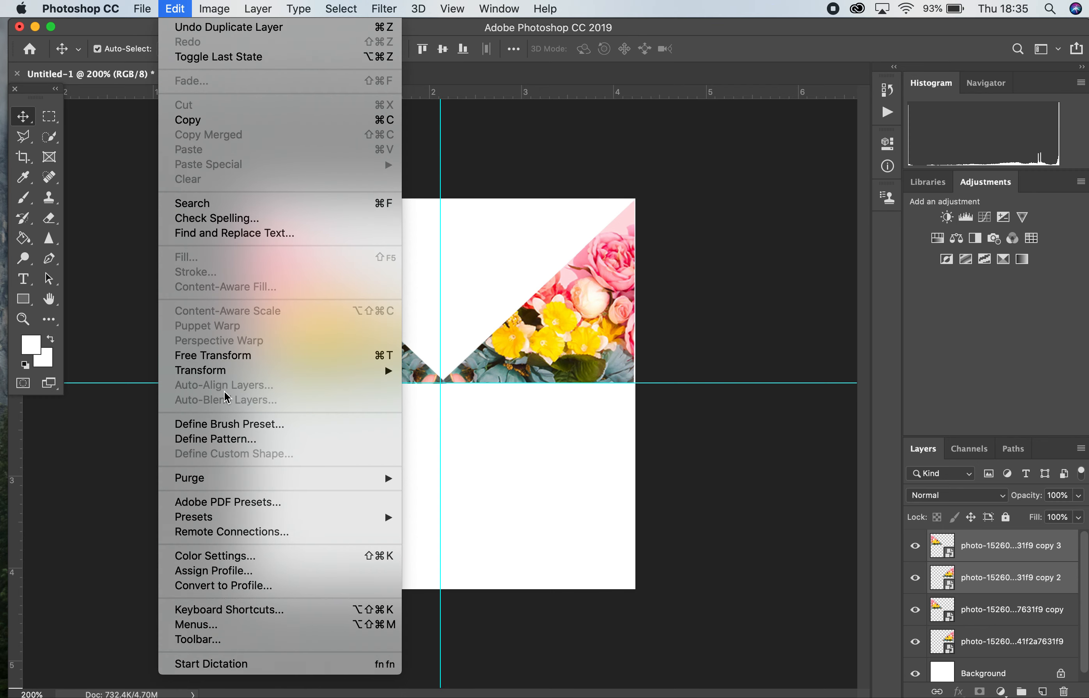
click(229, 361)
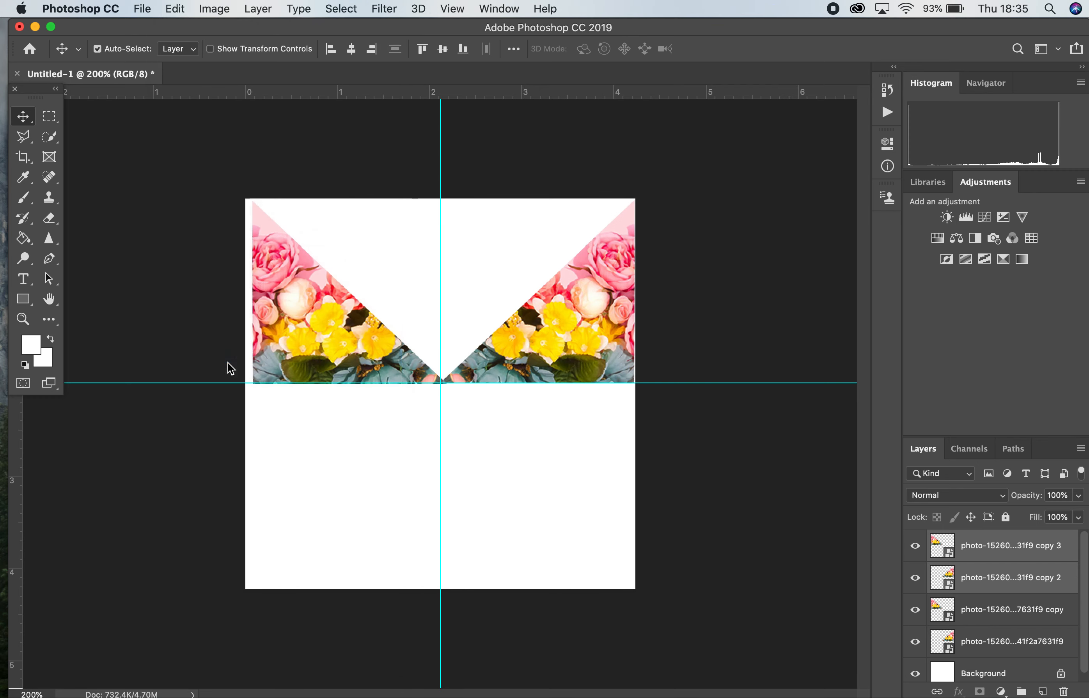
right_click(526, 358)
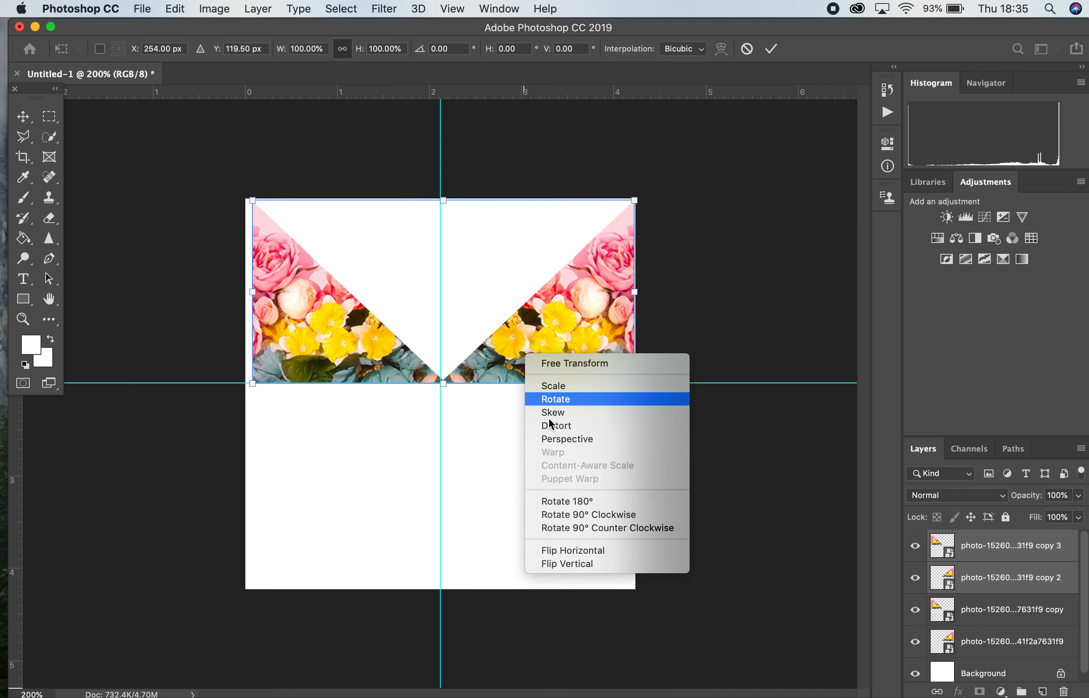
click(594, 565)
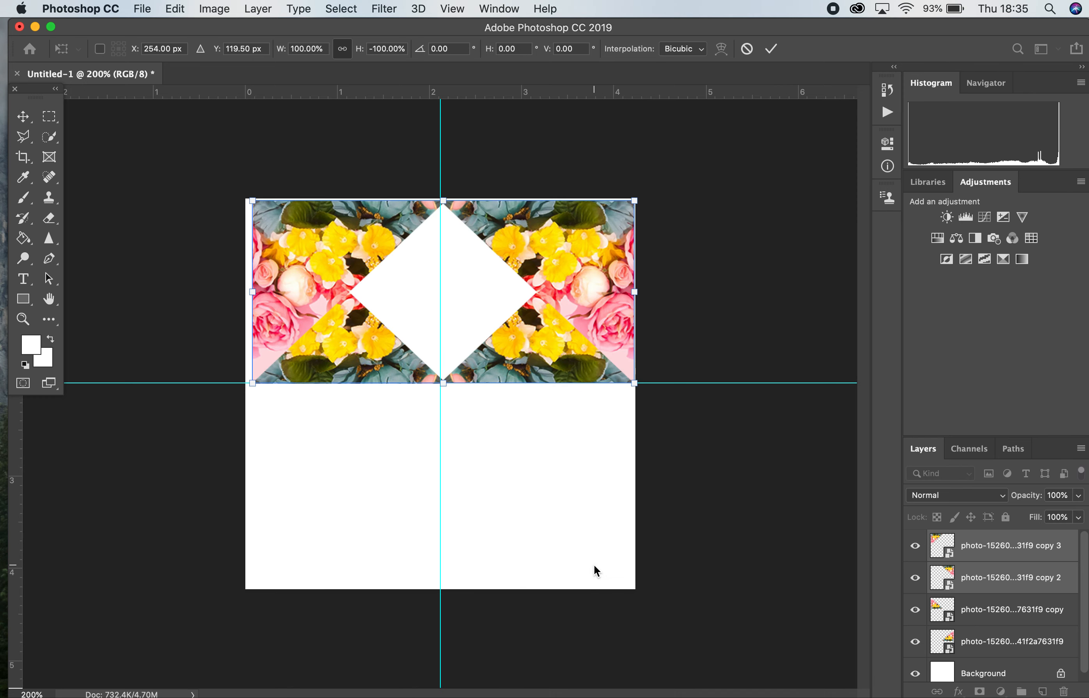
drag(606, 281, 608, 465)
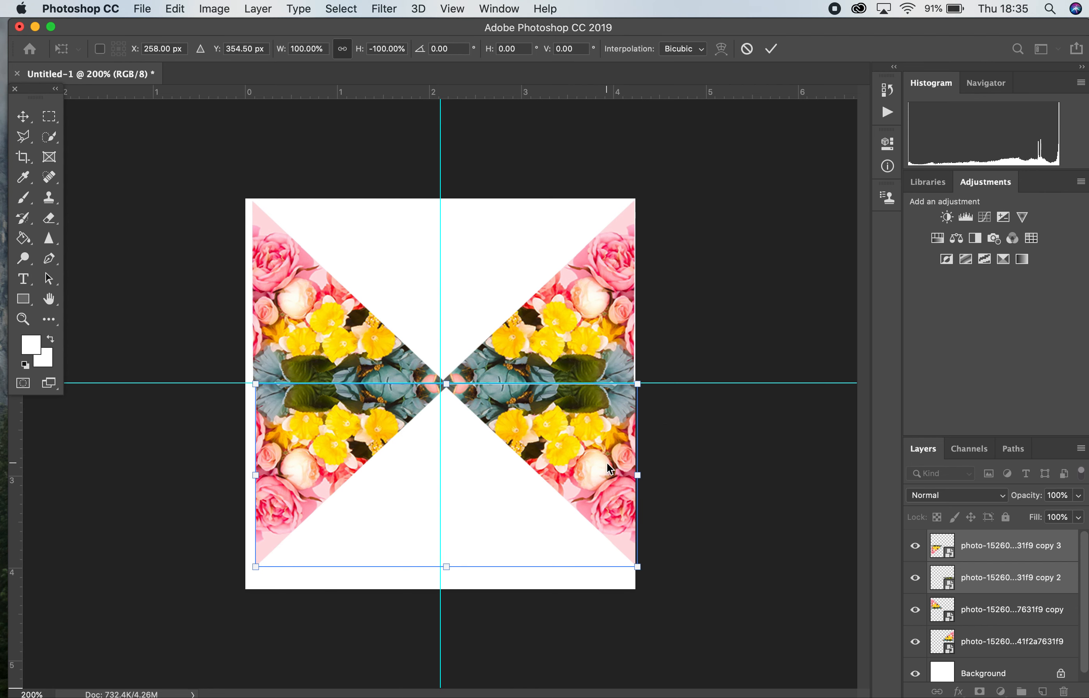
click(777, 56)
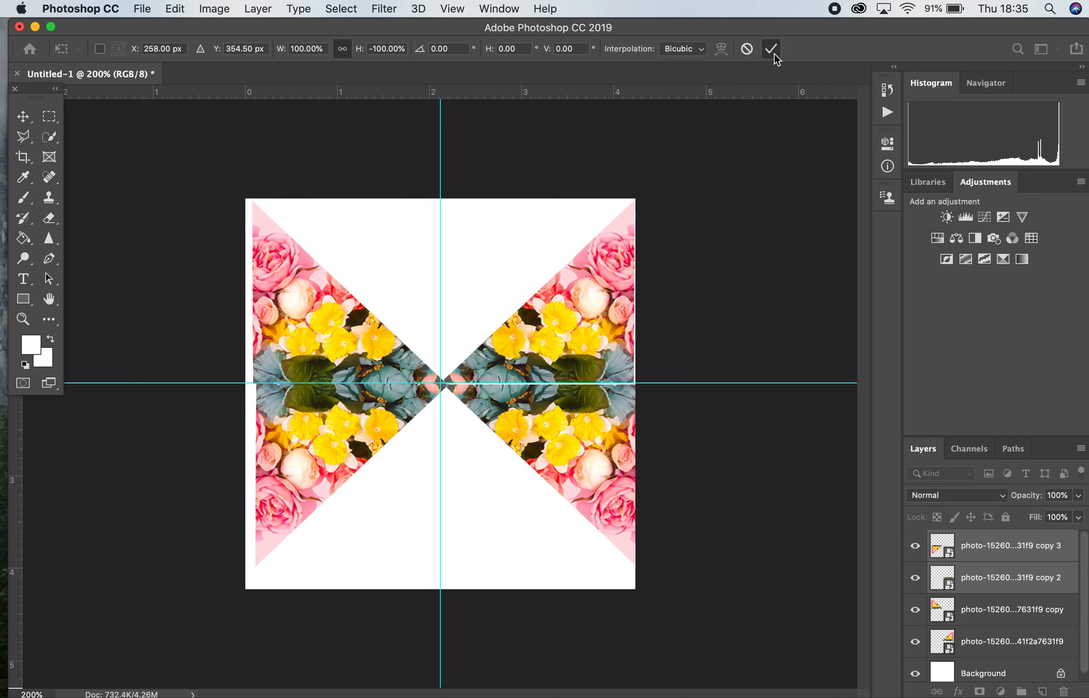
Duplicate all four flower triangles and rotate the copies together by about -90.24° to fill the empty upper and lower areas
shift+click(1000, 618)
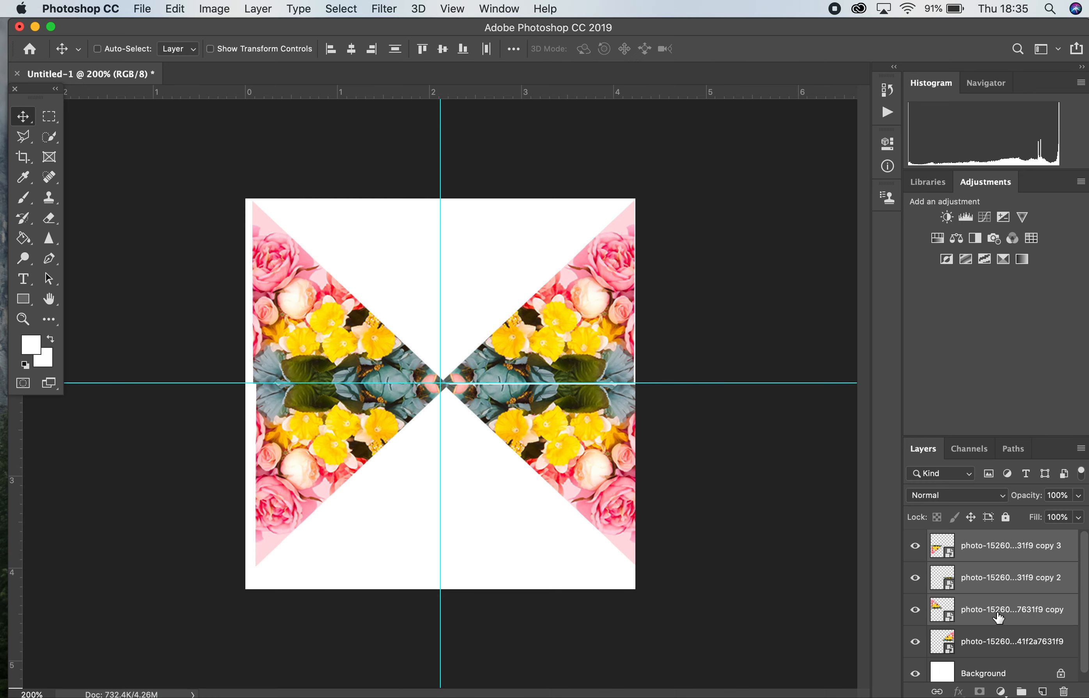
shift+click(991, 650)
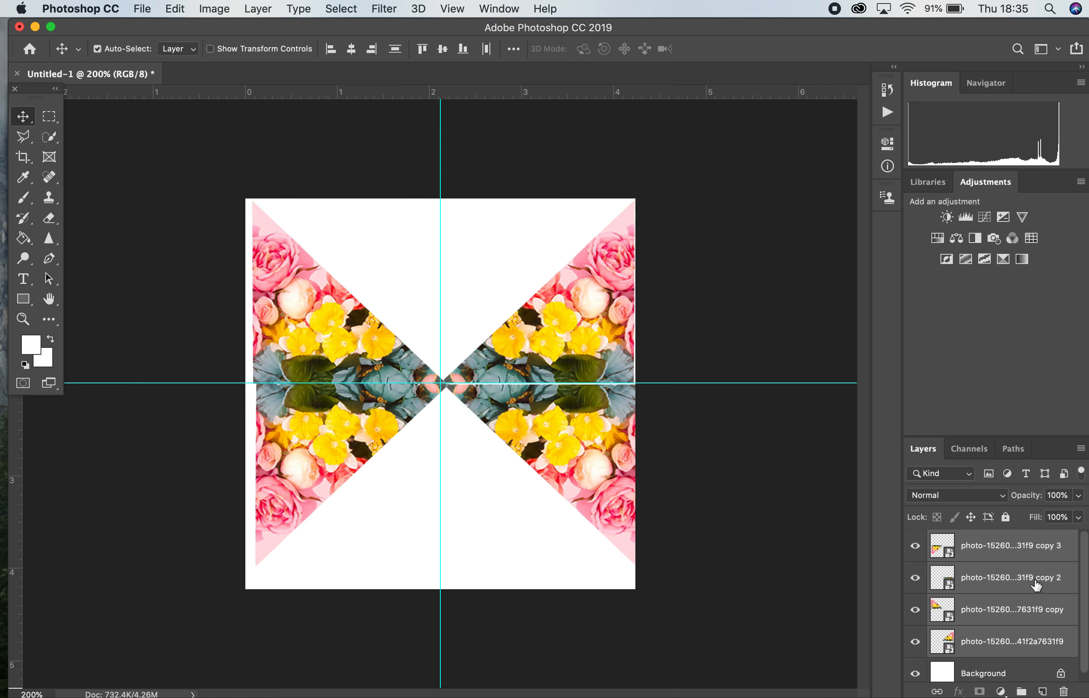
drag(1036, 588, 1041, 691)
scroll(1028, 639, down, 4)
scroll(1029, 641, up, 4)
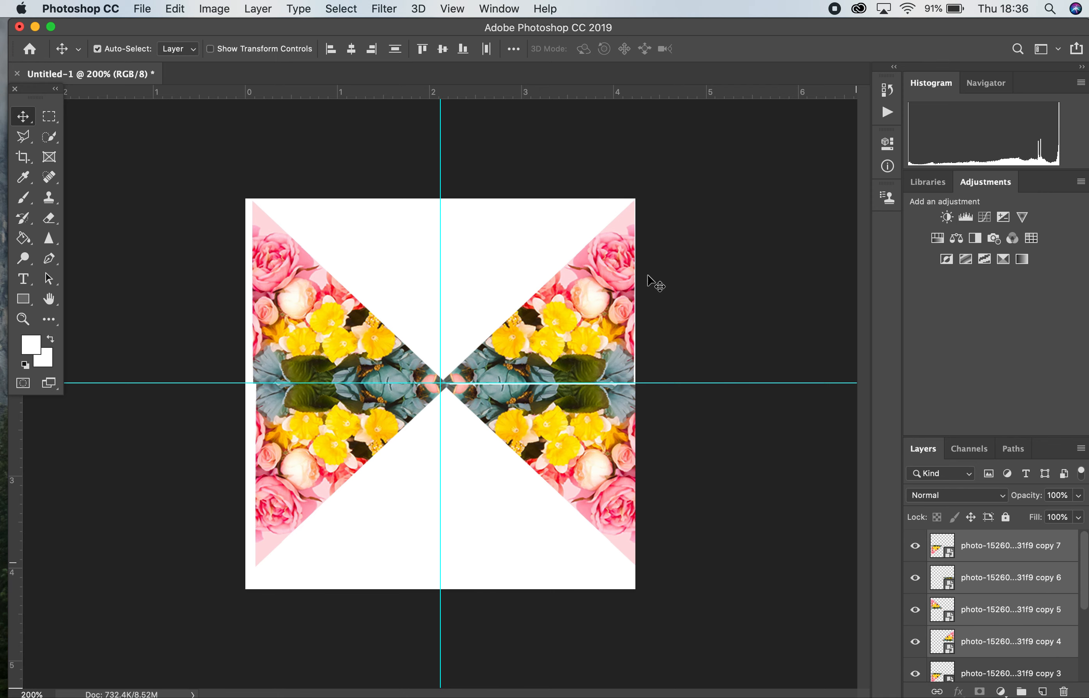
click(176, 8)
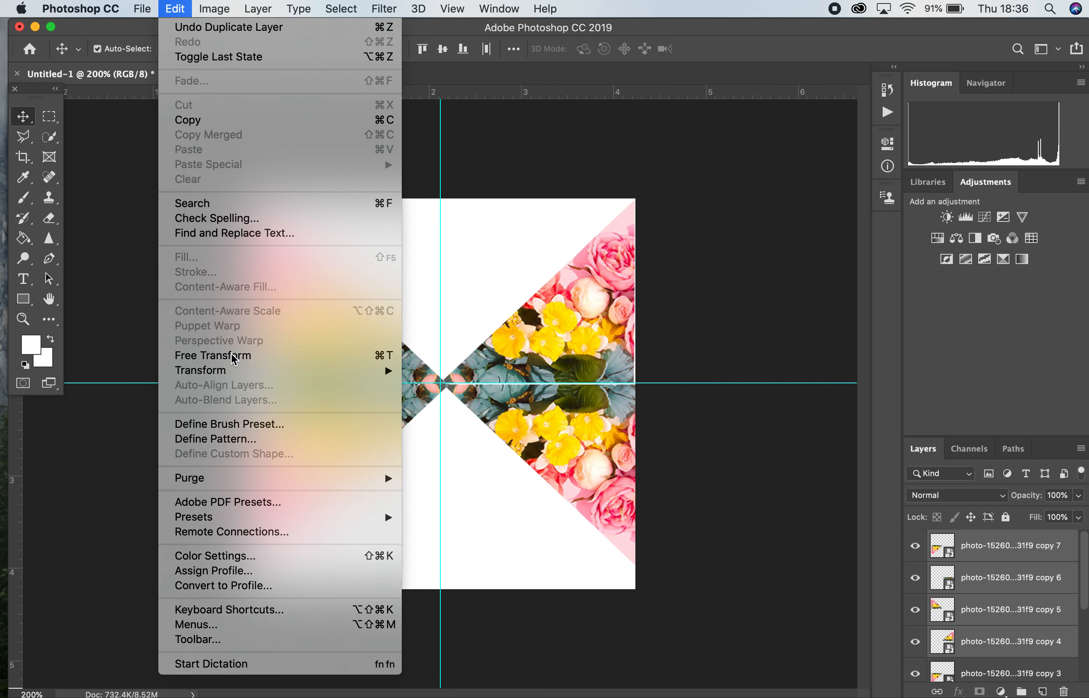
click(213, 355)
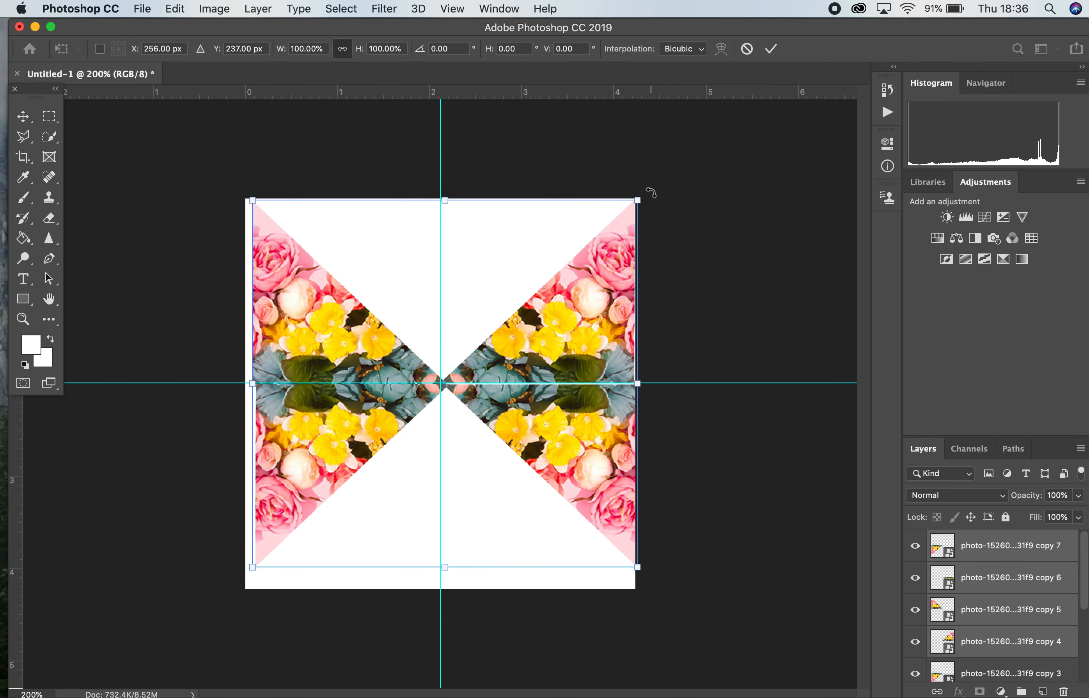
drag(651, 193, 222, 145)
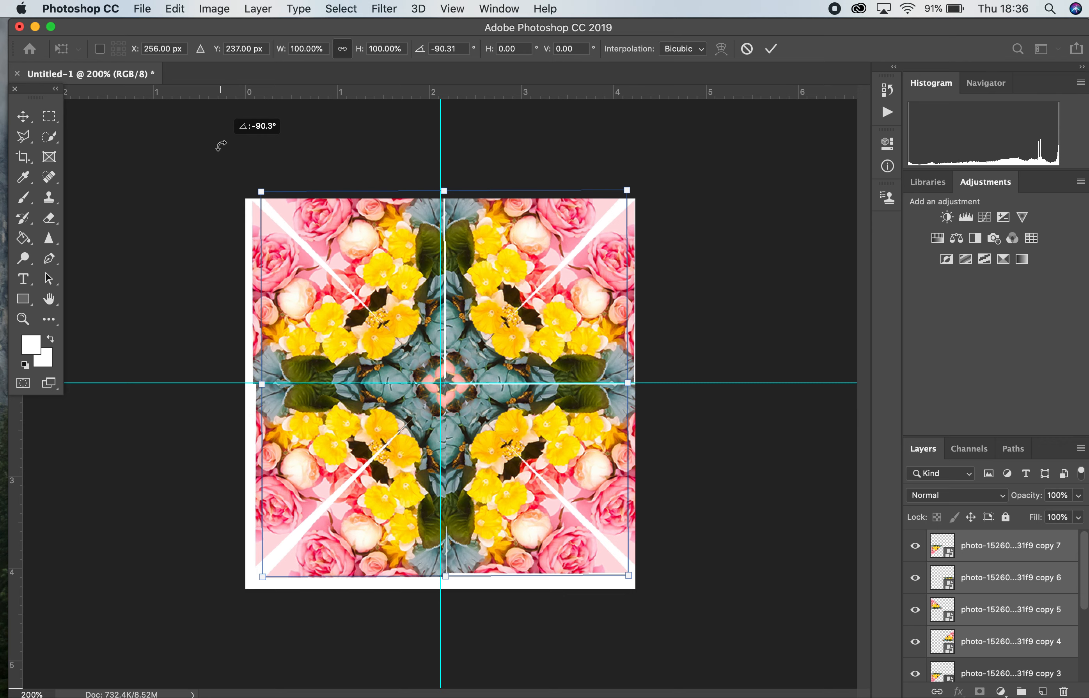
drag(222, 145, 227, 145)
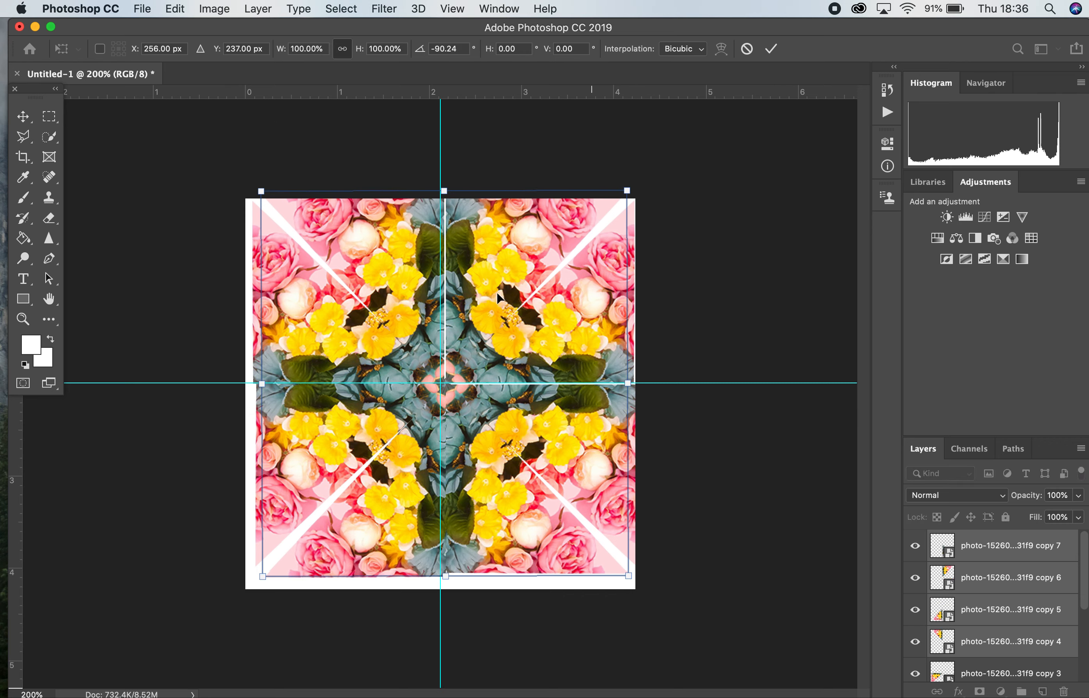
click(771, 48)
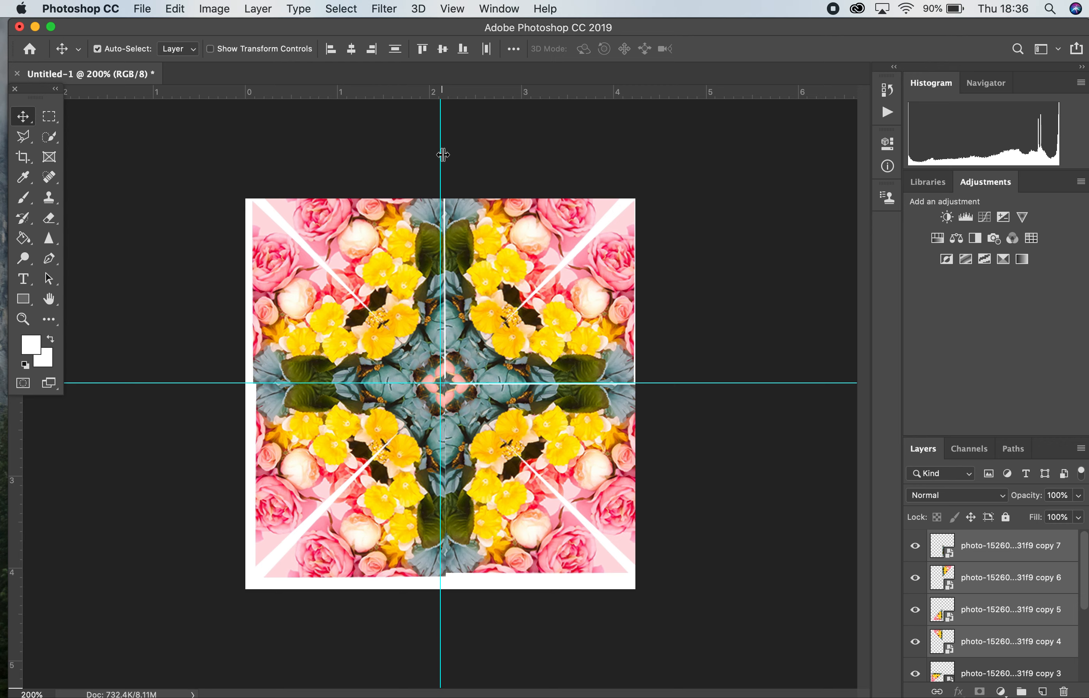
Remove both guides from the canvas and flatten the image into a single background layer
drag(442, 154, 2, 130)
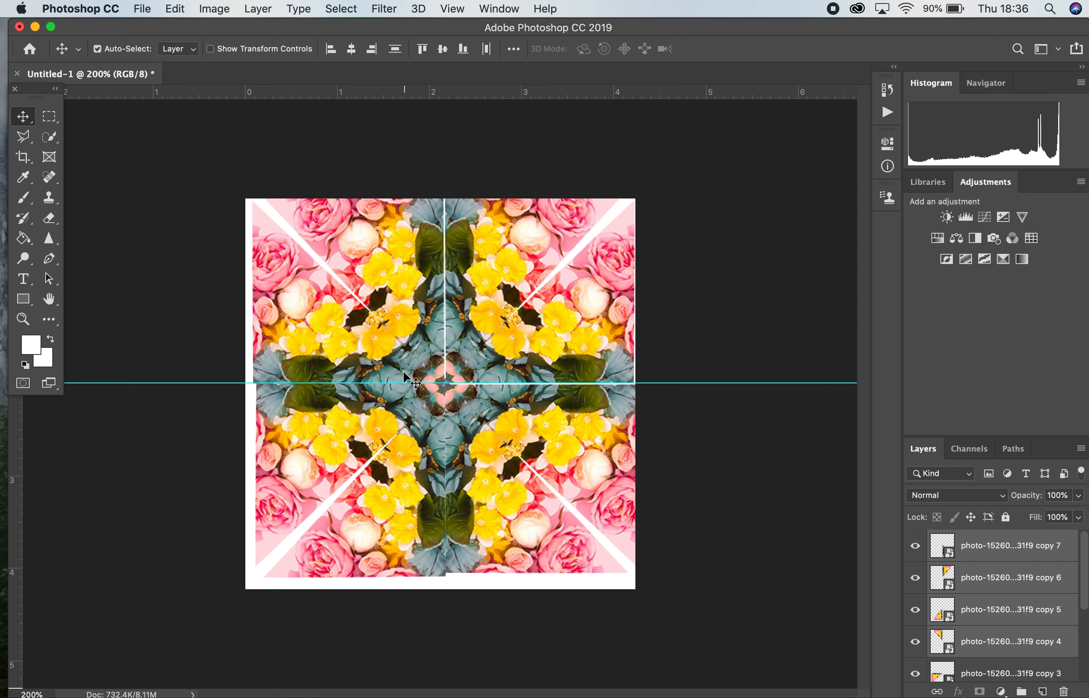
drag(403, 385, 421, 23)
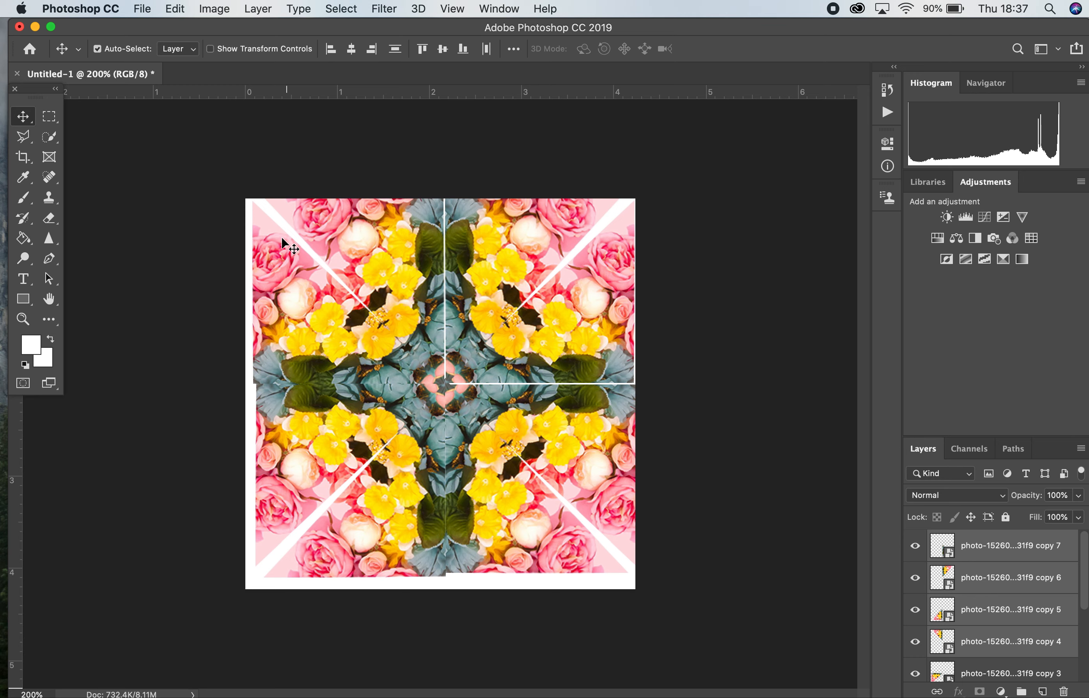
click(273, 5)
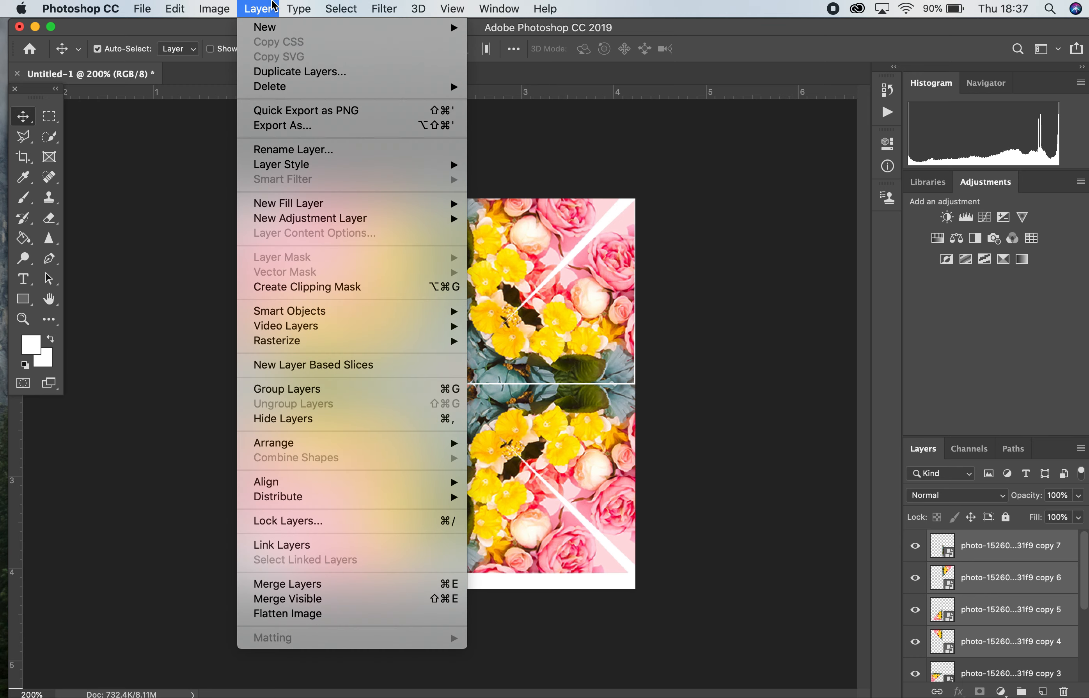
click(319, 612)
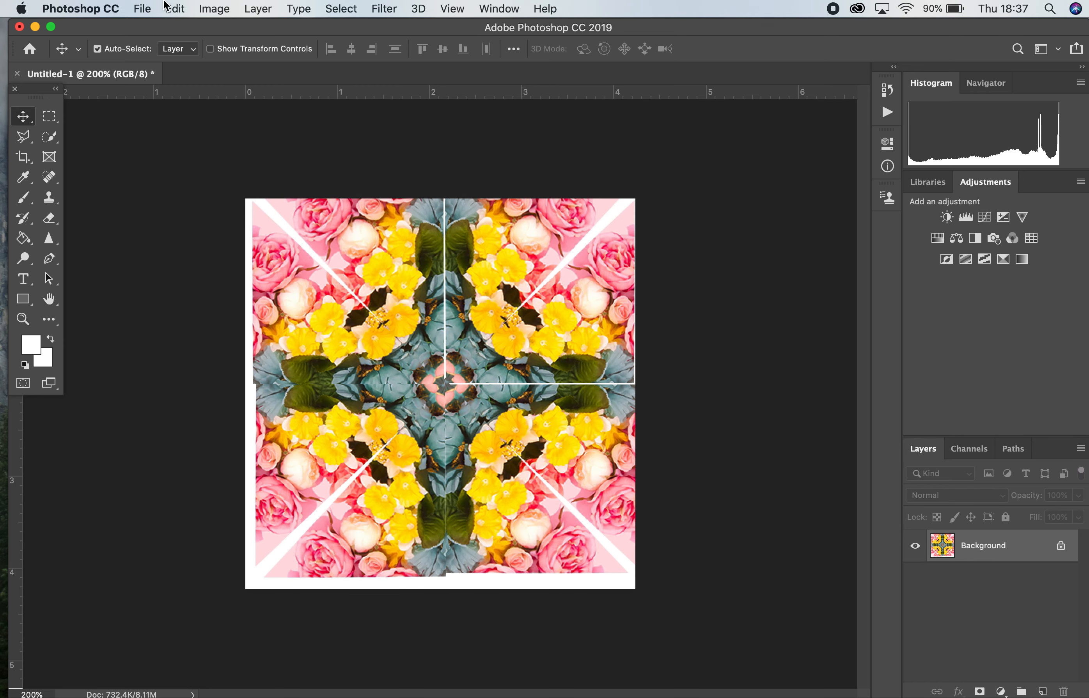
click(146, 7)
click(169, 172)
click(793, 457)
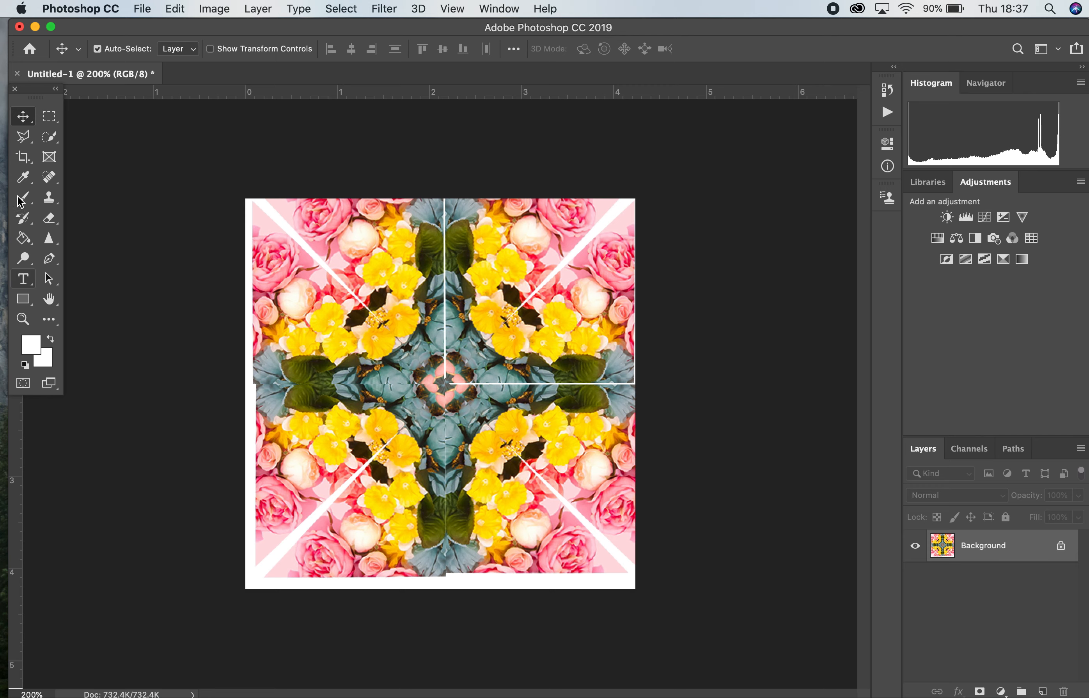
With the Healing Brush at size 9, sample the leaves beside the vertical white seam and paint over the seam above the pattern's centre
click(50, 183)
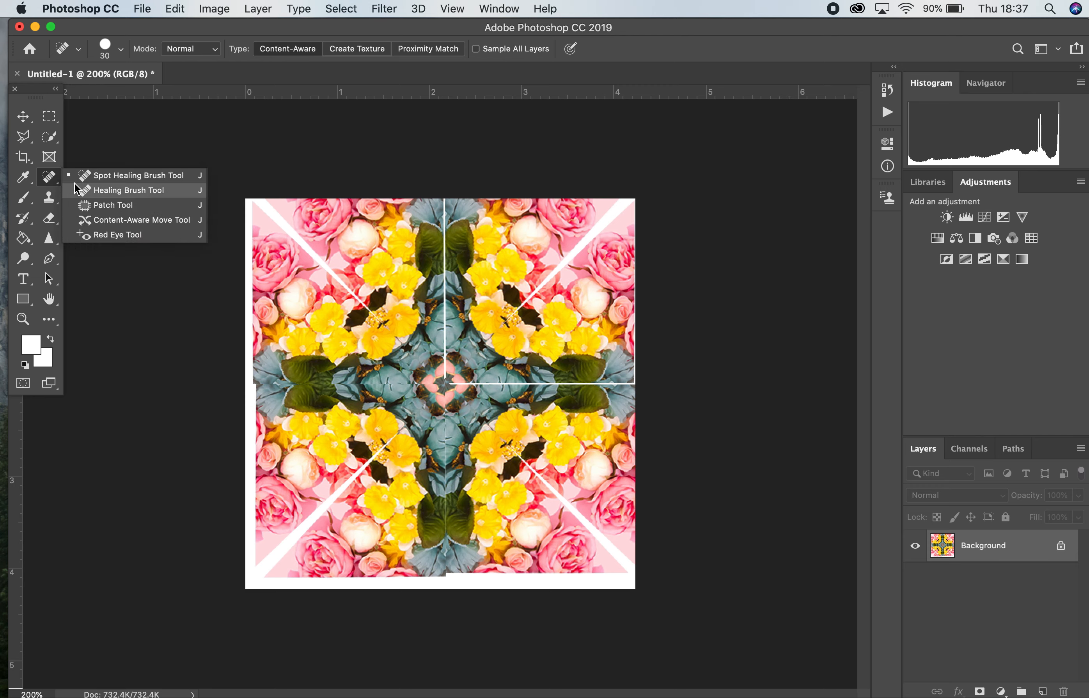
click(114, 189)
right_click(53, 184)
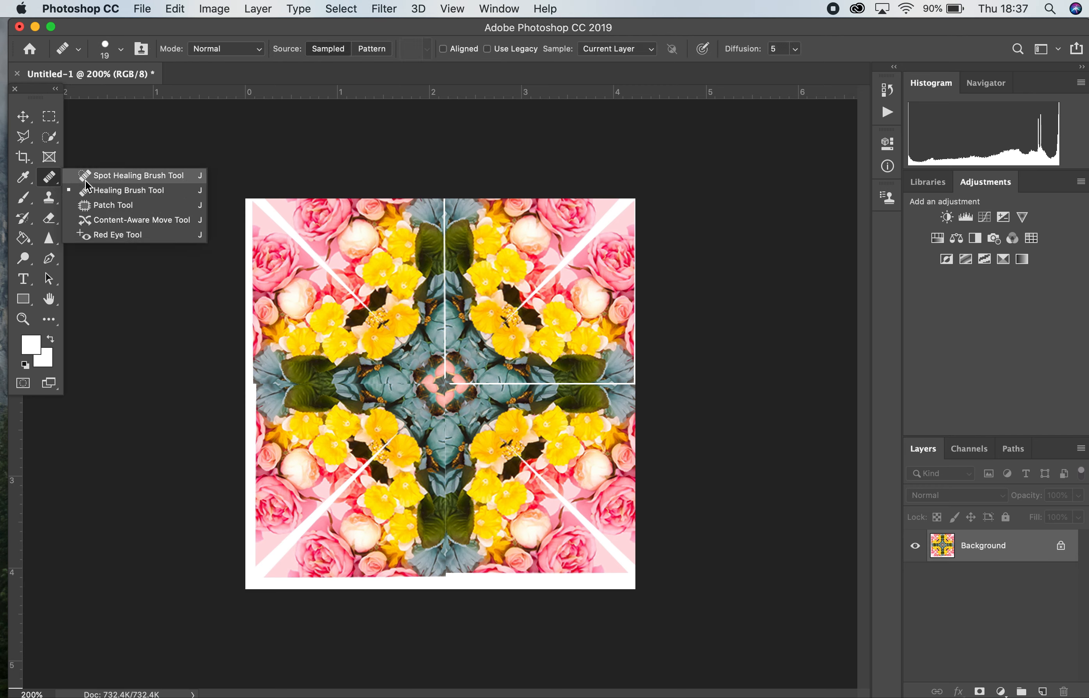
click(92, 191)
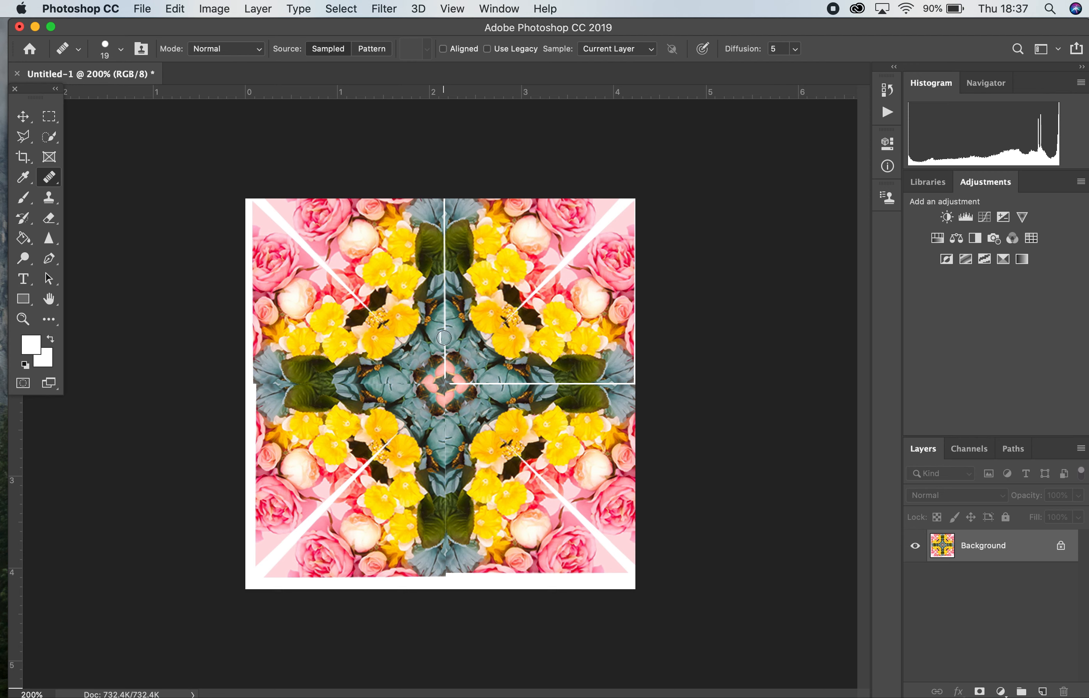
key(bracketleft)
alt+click(438, 339)
drag(445, 340, 445, 334)
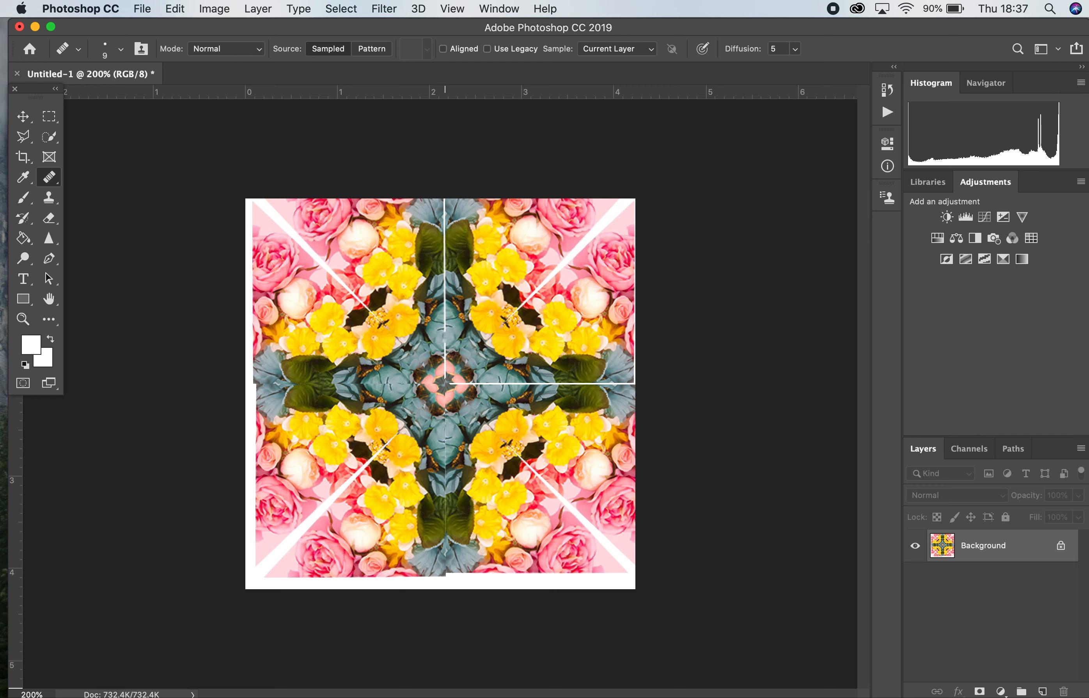